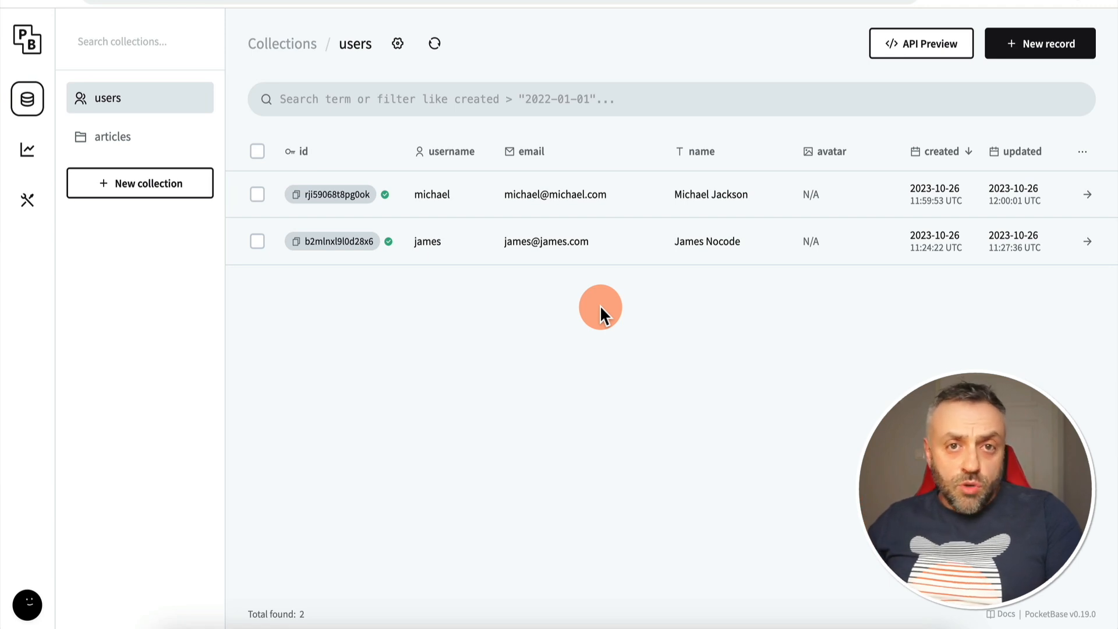
Browse the articles collection, glance at users, then return to the three article records and their authorIds
left_click(154, 138)
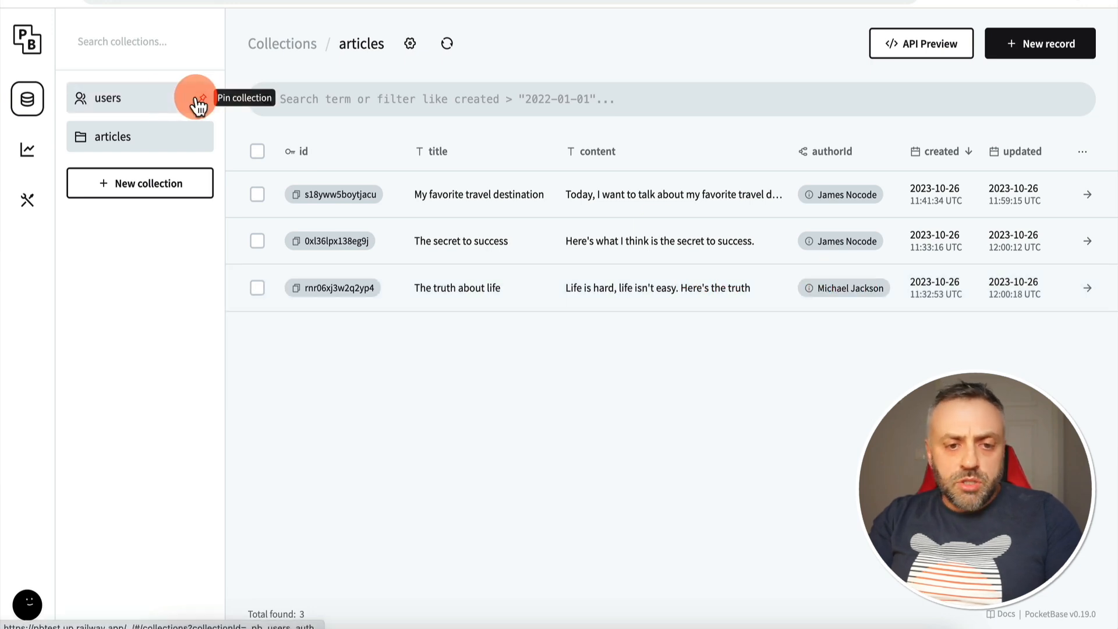
left_click(133, 101)
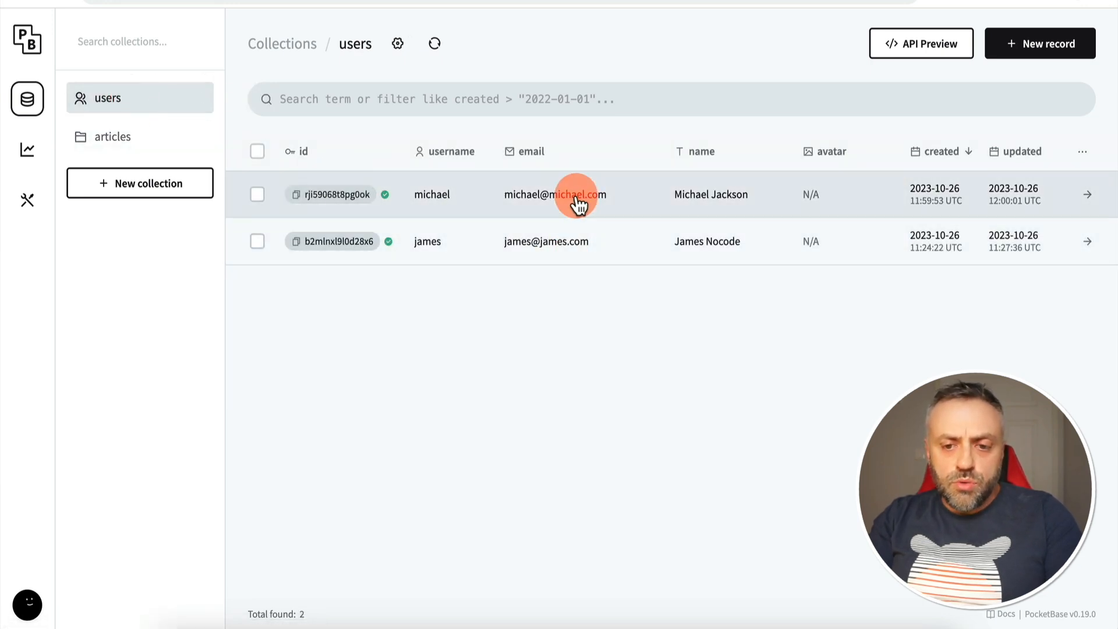
left_click(141, 155)
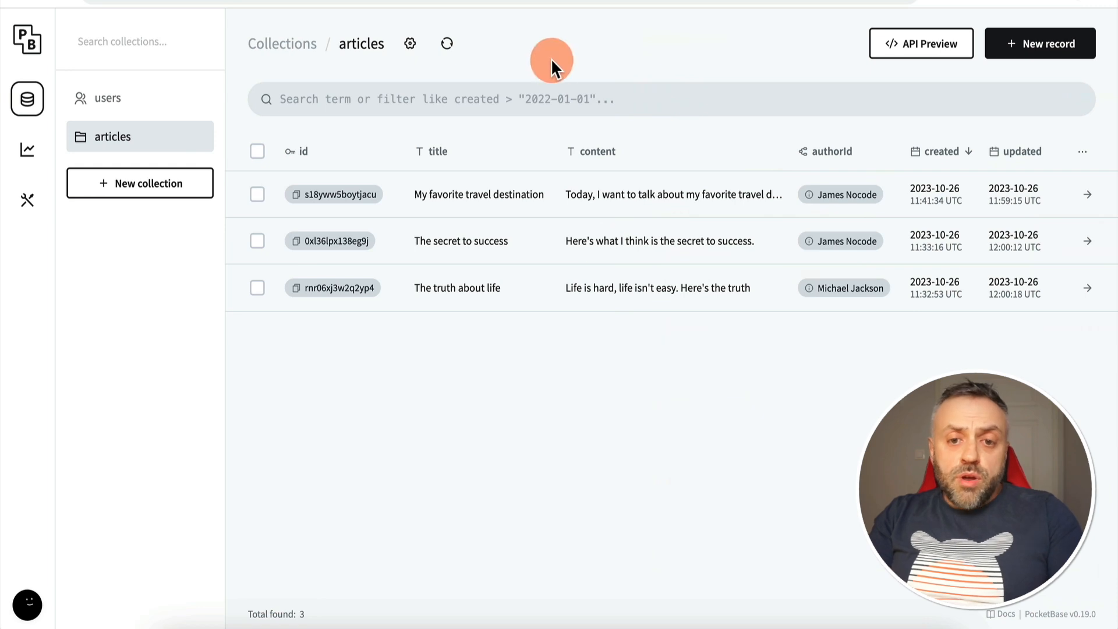
left_click(410, 46)
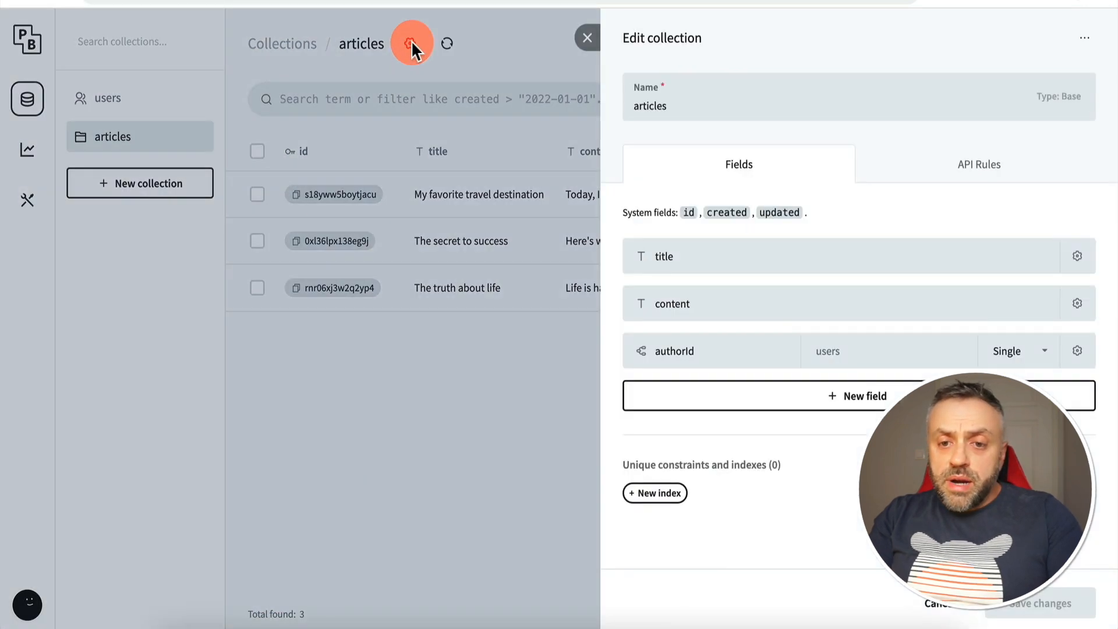
left_click(977, 166)
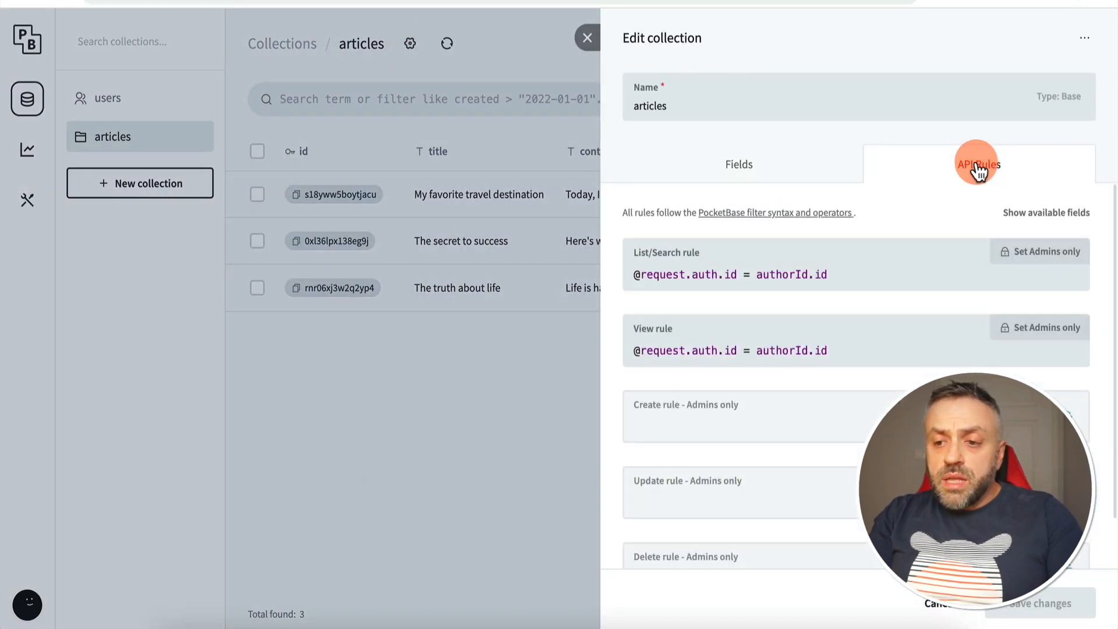
left_click(860, 272)
left_click(850, 346)
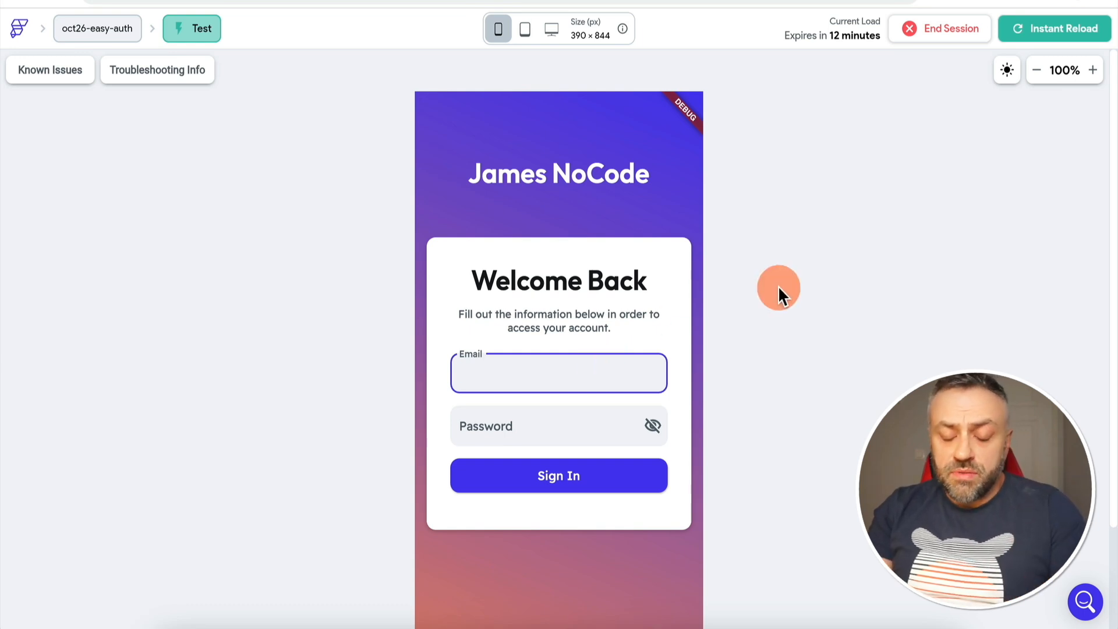
Sign in to the test app with the first user's email and password, leaving only their two articles listed
scroll(778, 291, "down", 2)
scroll(778, 291, "up", 2)
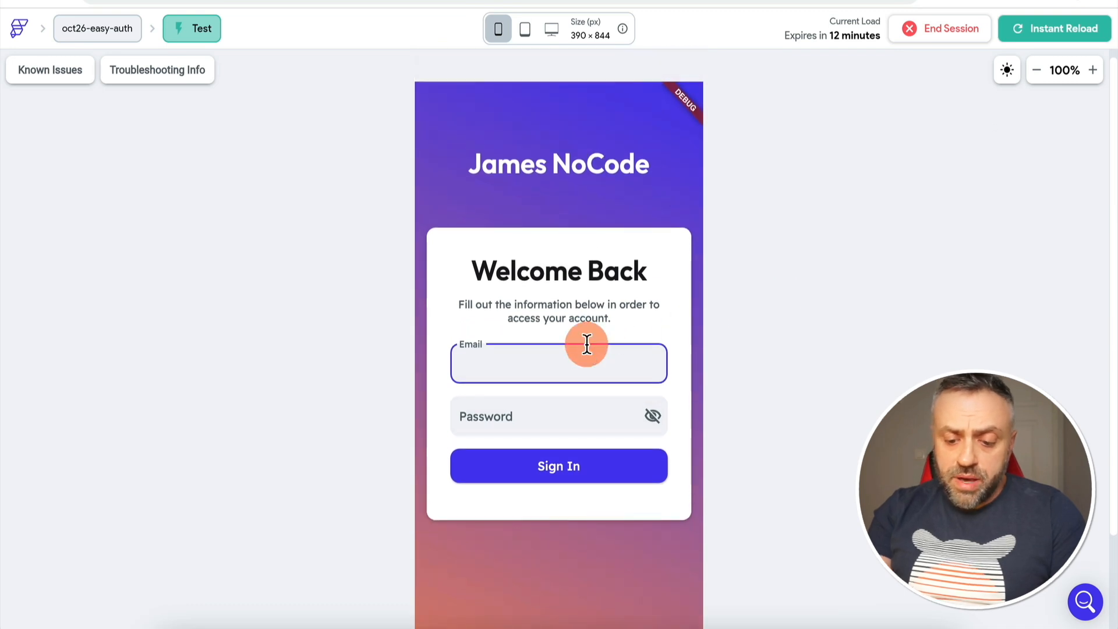
type("james@james.com")
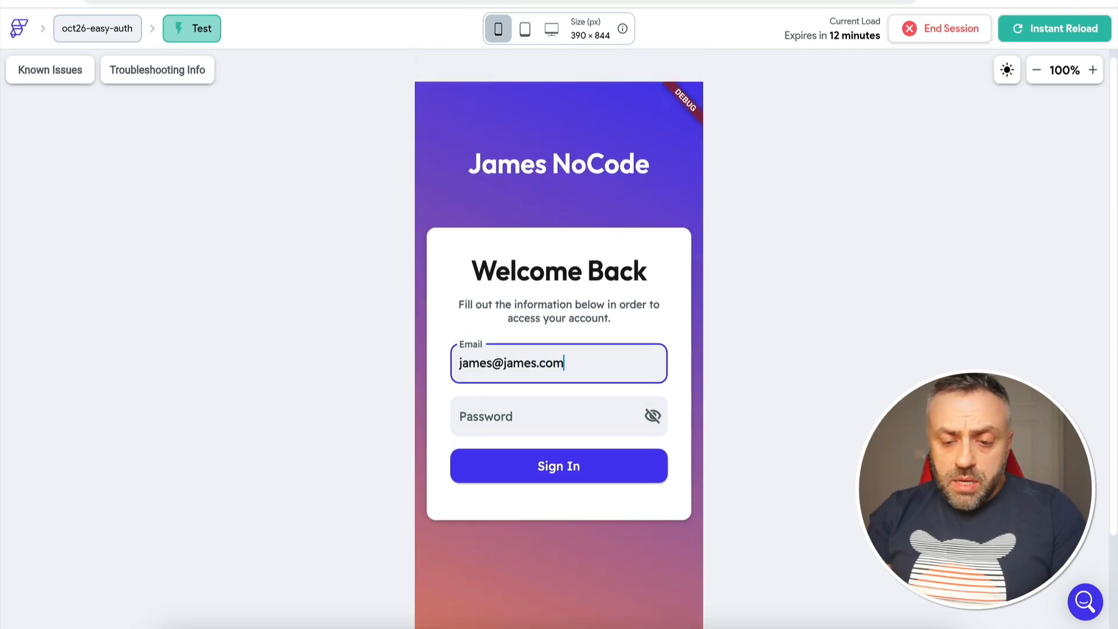
left_click(544, 422)
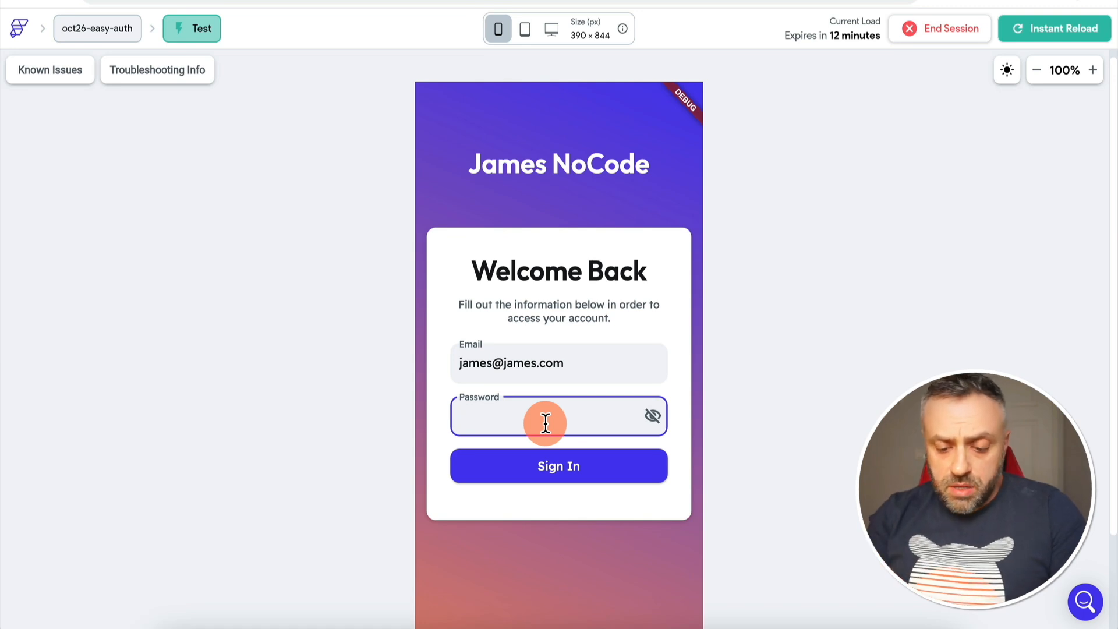
type("password12")
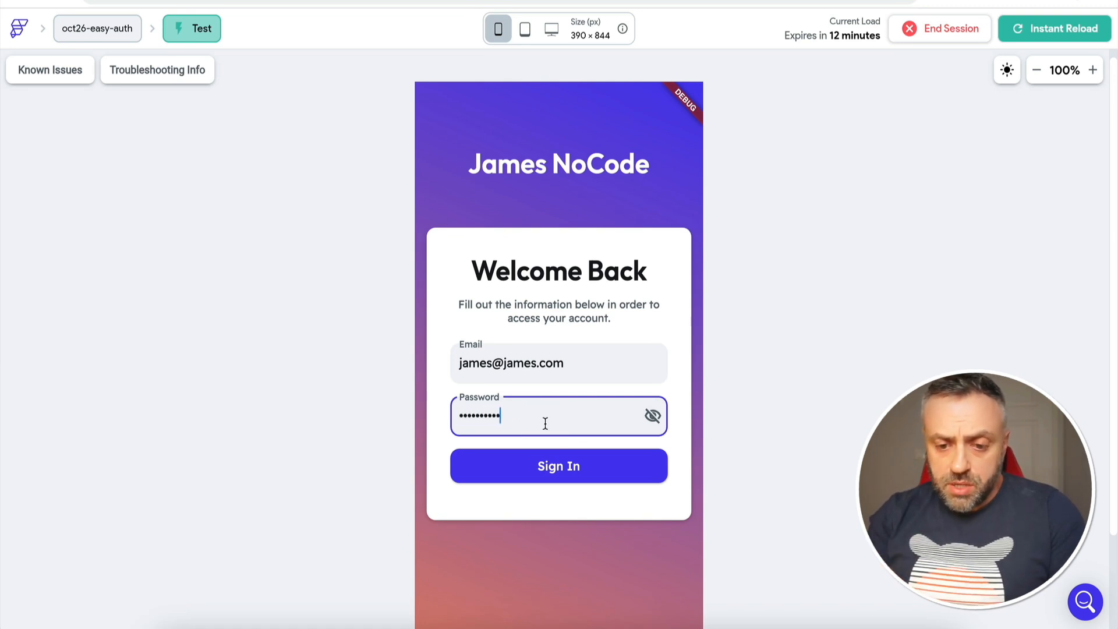
left_click(554, 466)
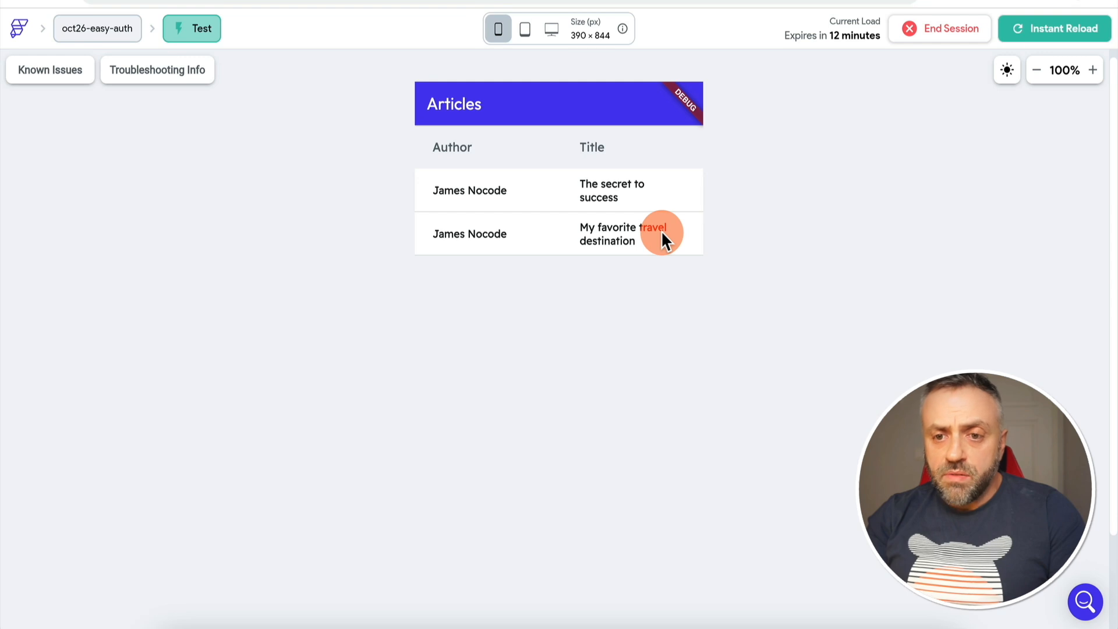
key("ctrl+Tab")
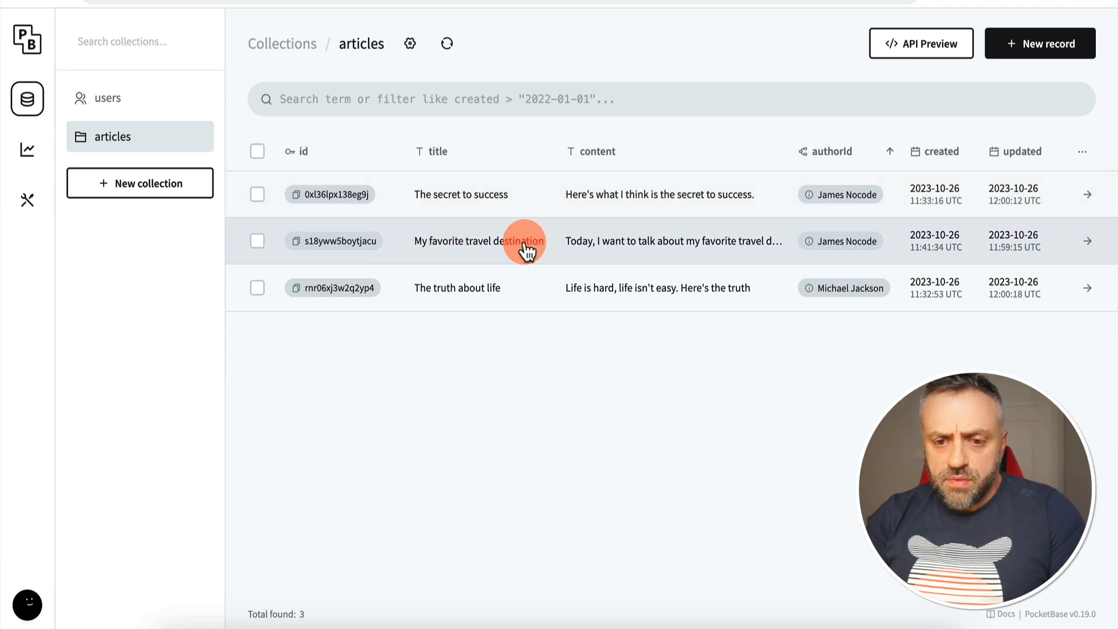
Go back to the FlutterFlow test preview after comparing PocketBase's three stored articles
key("ctrl+Tab")
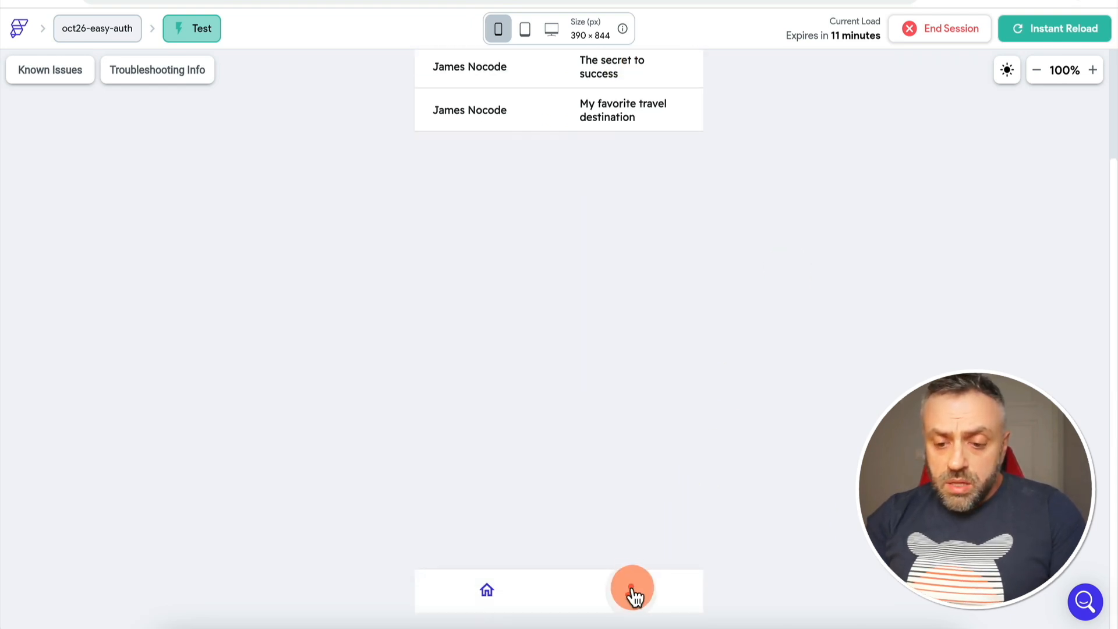
Check the signed-in user's name and email on the profile page, then log out
left_click(634, 592)
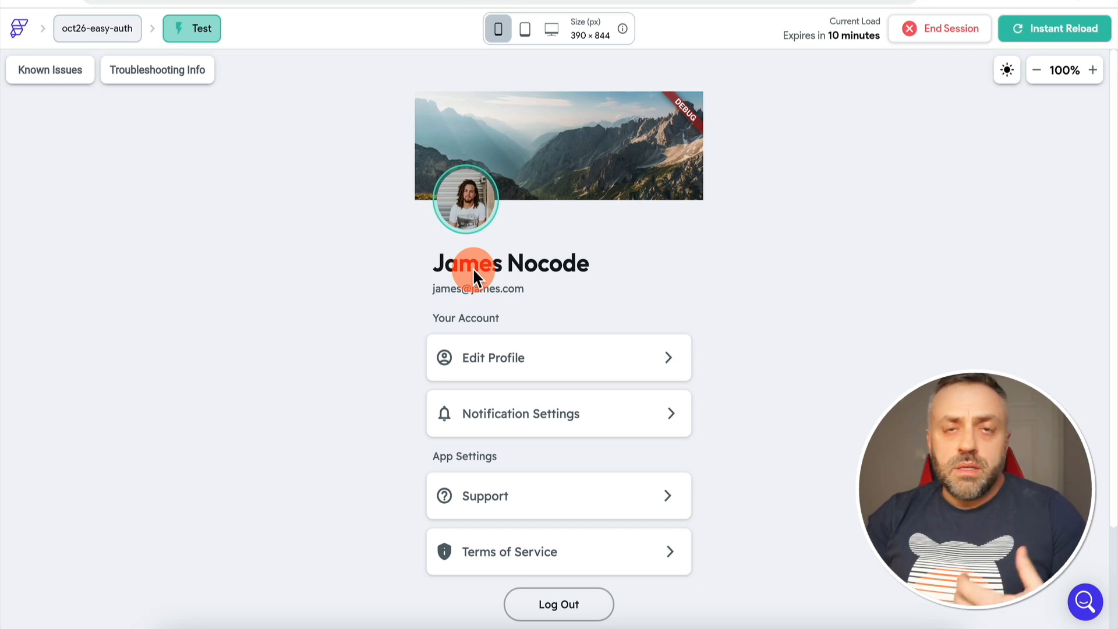
left_click(560, 604)
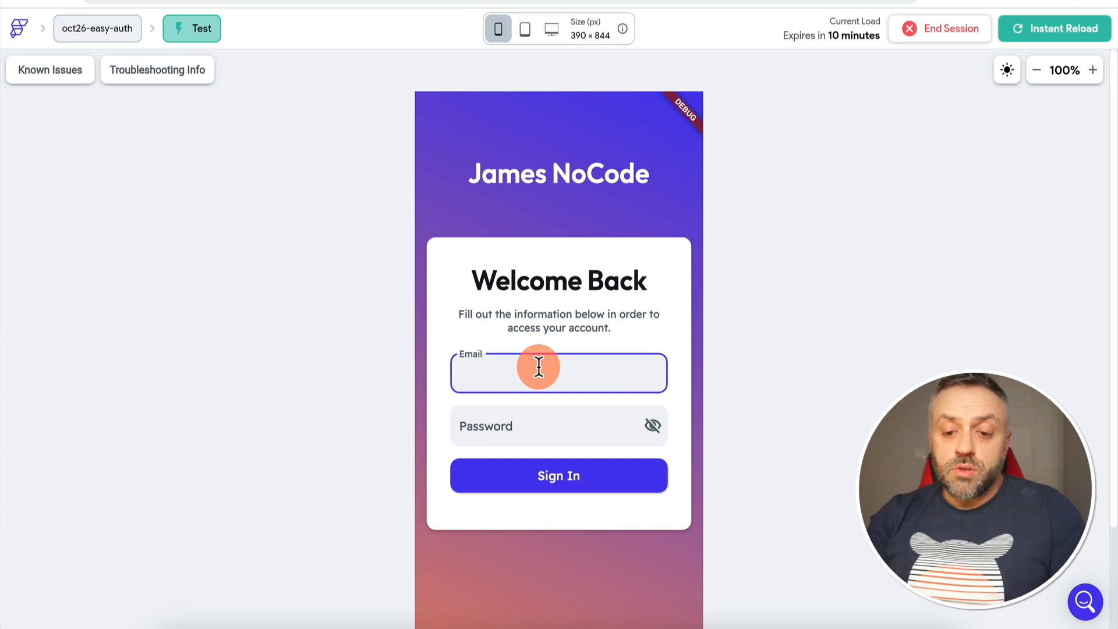
Sign in with the second user's email and password, confirm their article and profile, then log out
type("mi")
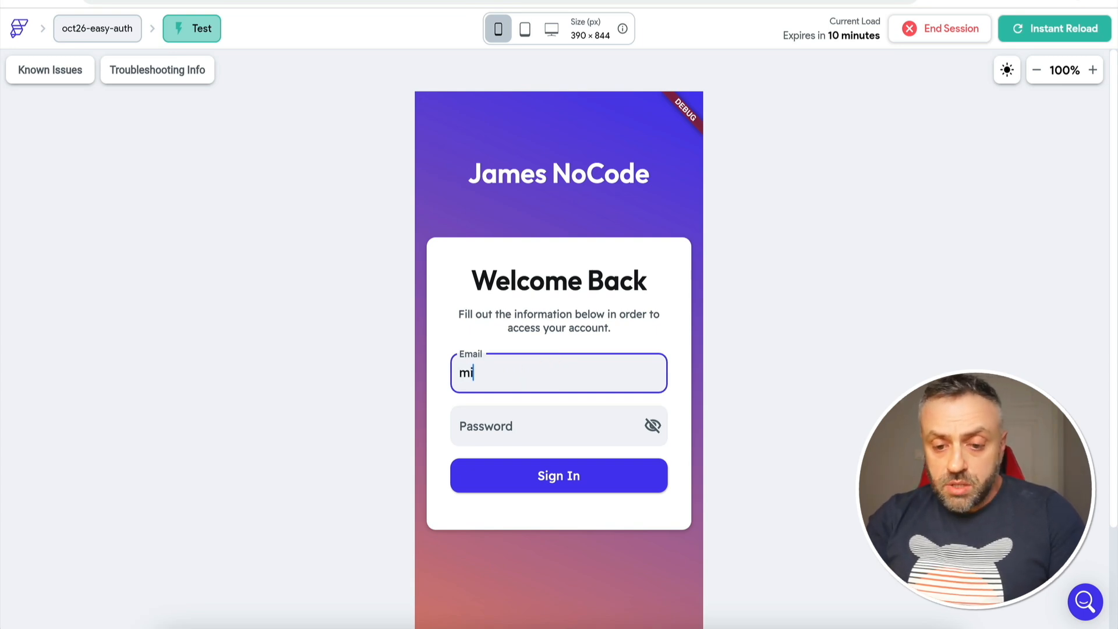
type("chael@michael.com")
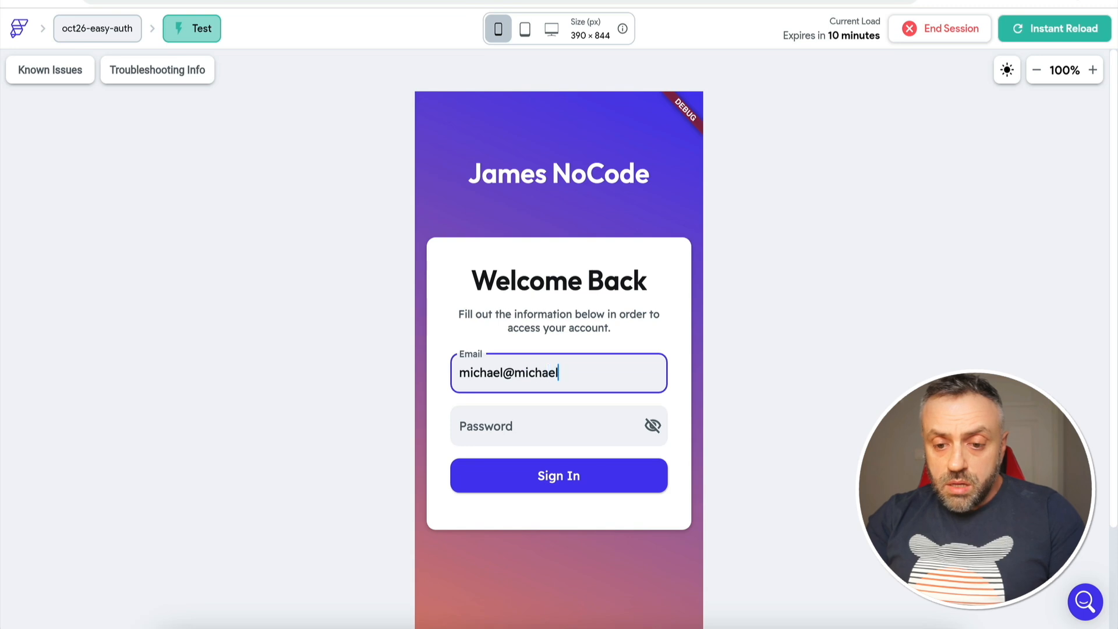
key("Tab")
type("12345678")
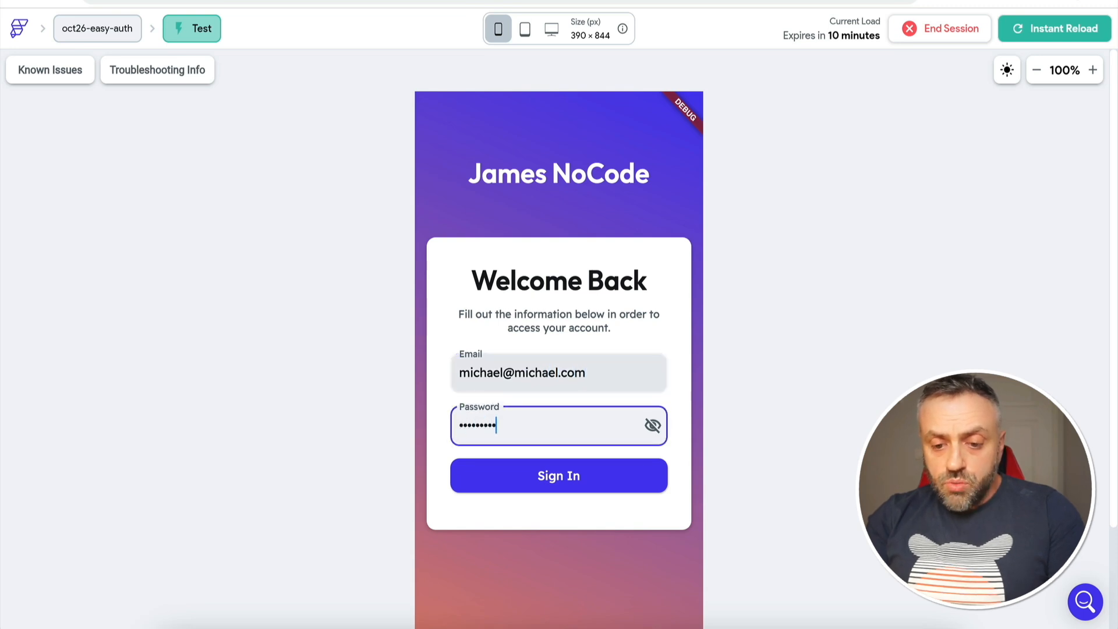
left_click(571, 474)
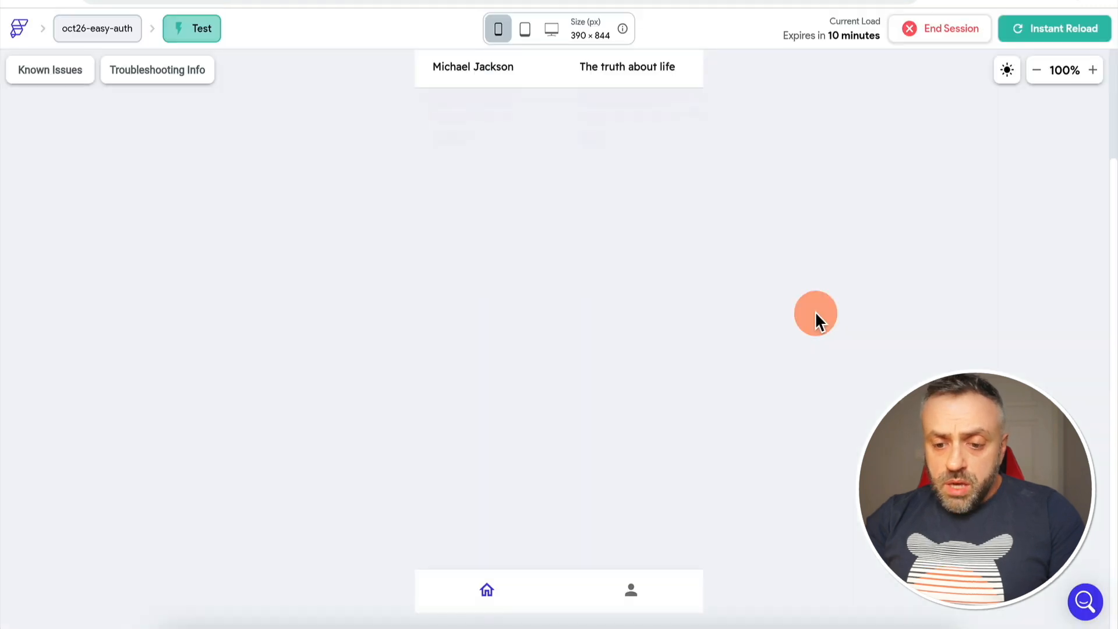
left_click(644, 584)
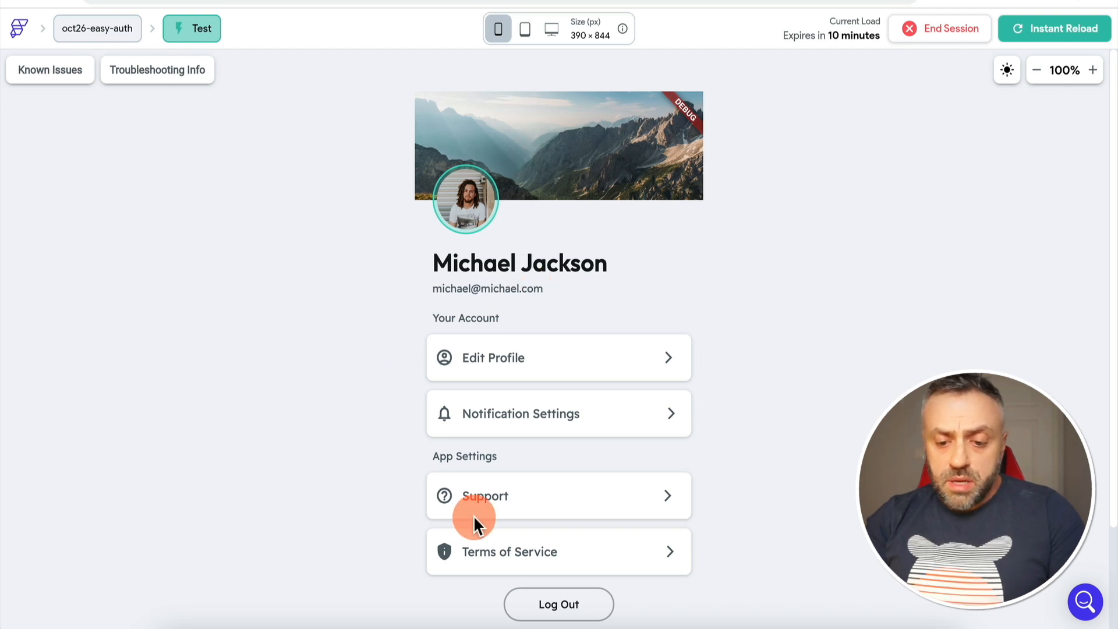
left_click(575, 605)
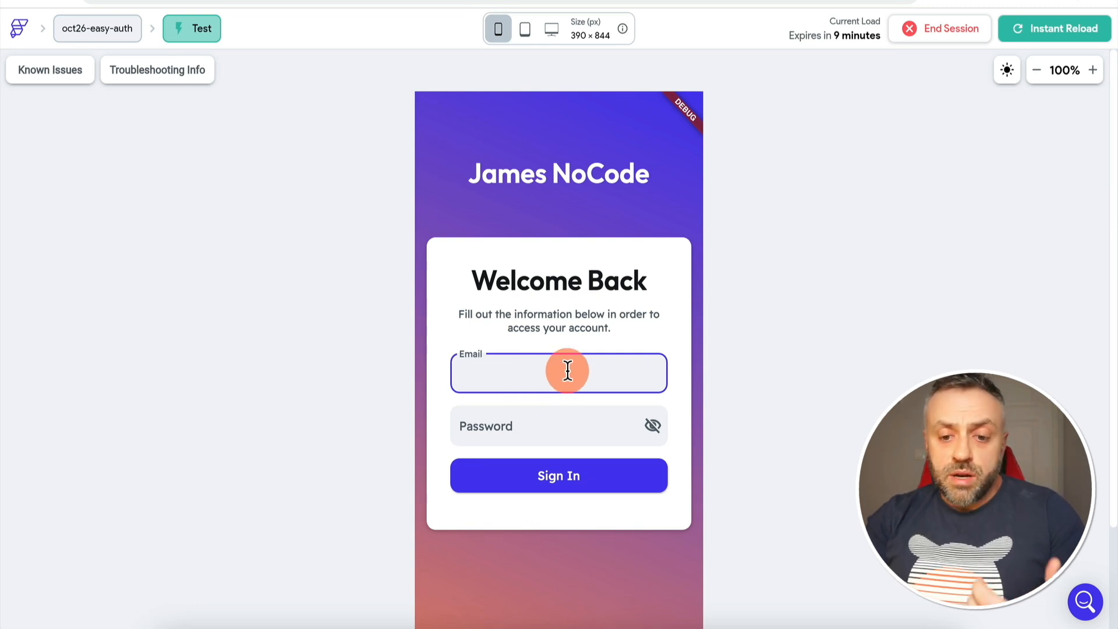
Try a made-up email and password, dismiss the failed-authentication message, and return to the editor
type("fldsjfldsjfkls@lfdjflds.com")
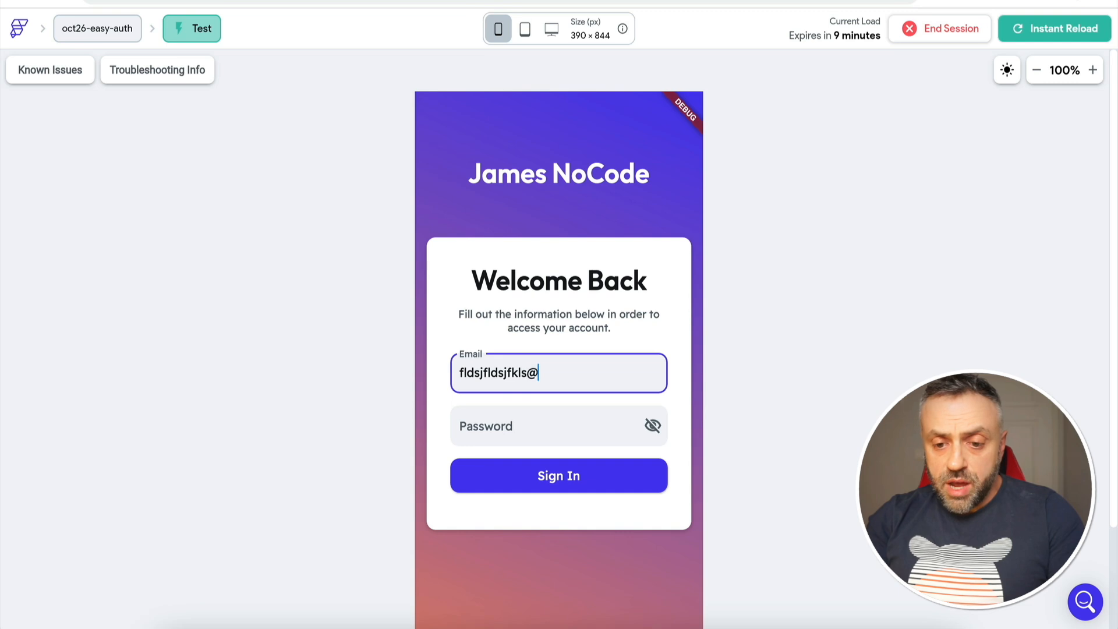
key("Tab")
type("fldsjfkls")
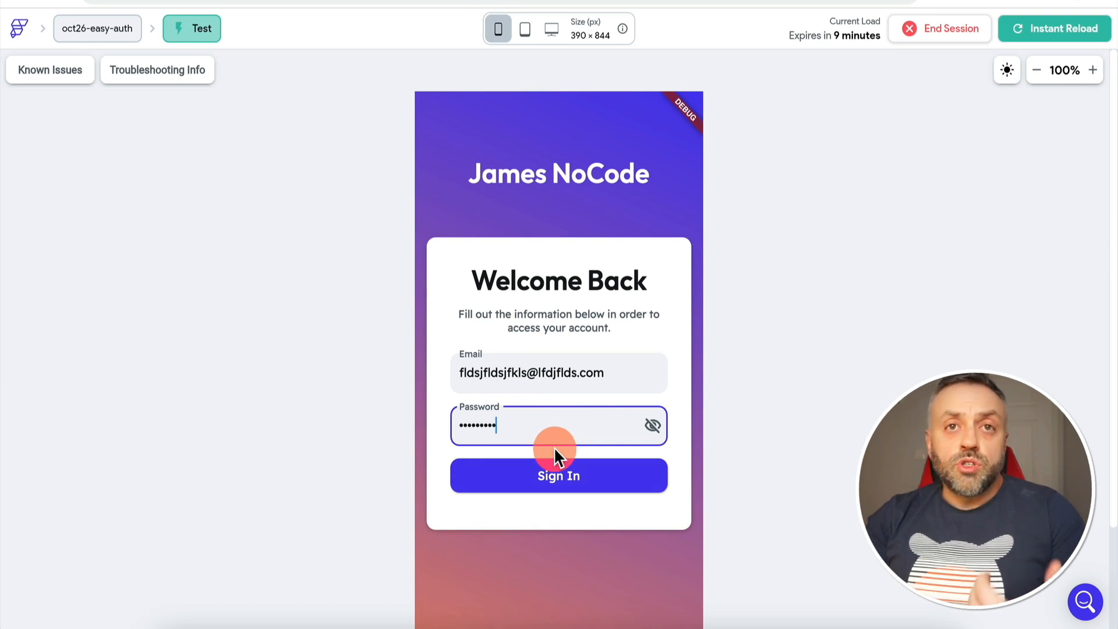
left_click(557, 474)
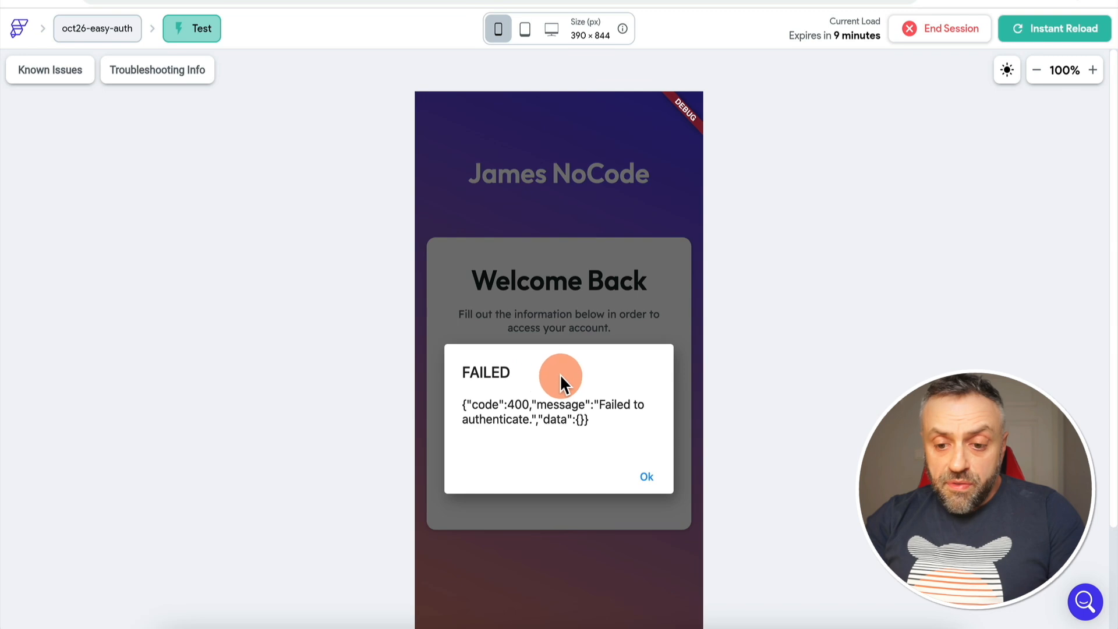
left_click(645, 477)
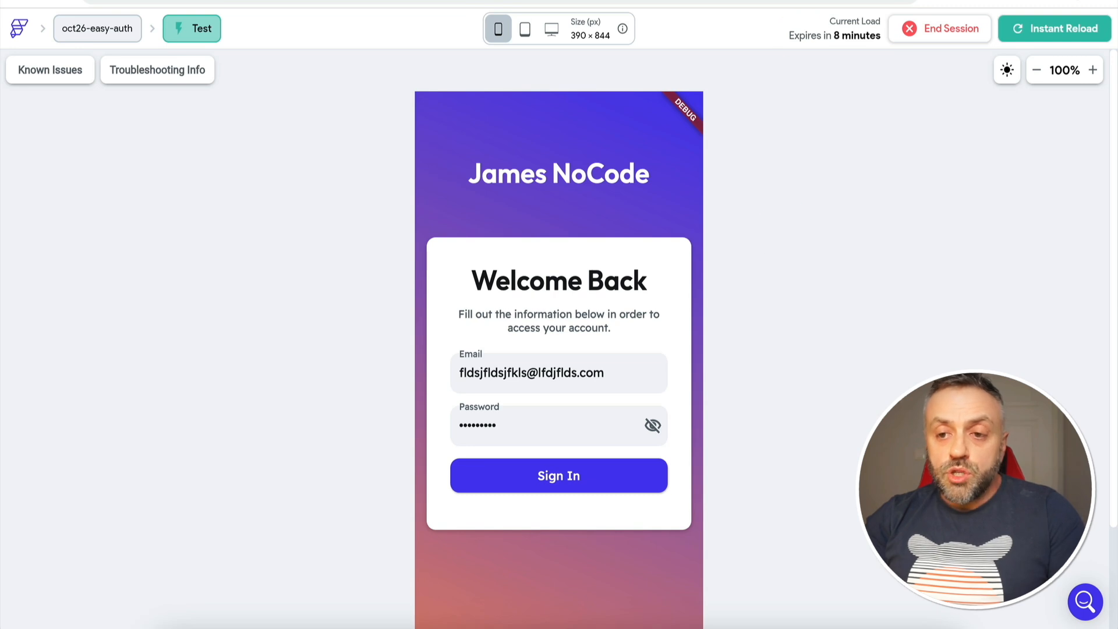
left_click(757, 2)
left_click(312, 264)
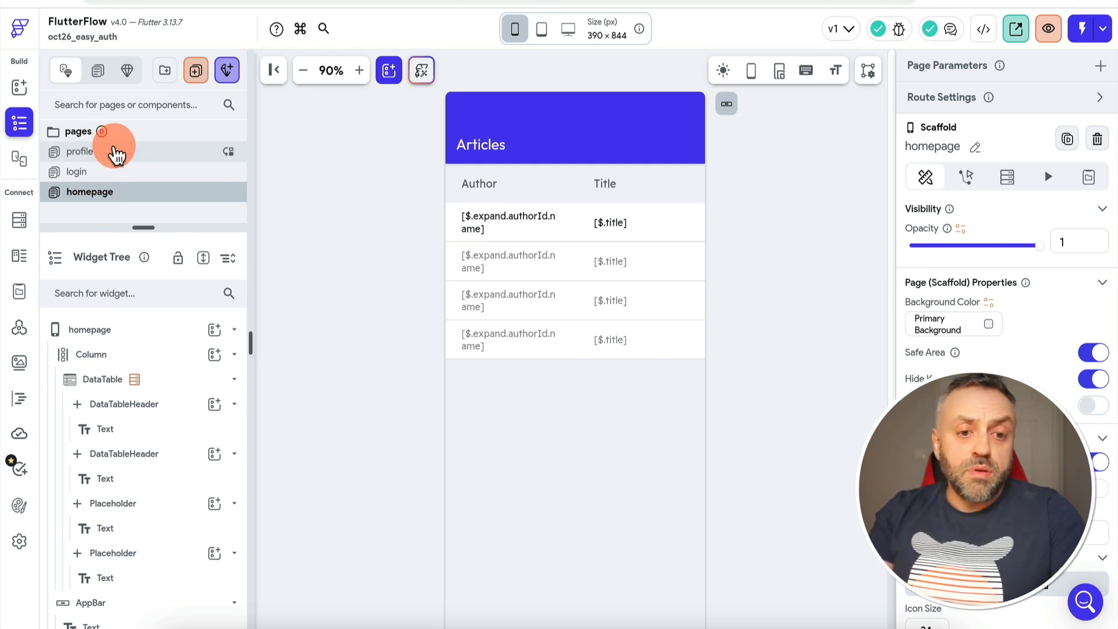
Review the profile, login and homepage designs, then look over the Login API call definition
left_click(116, 154)
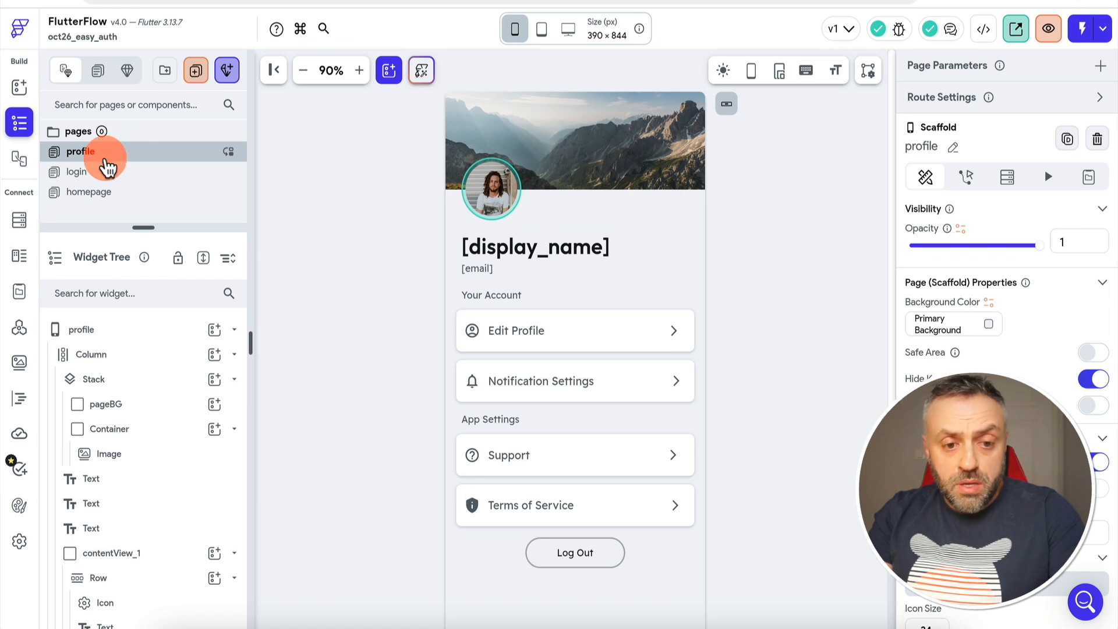
left_click(93, 178)
left_click(120, 198)
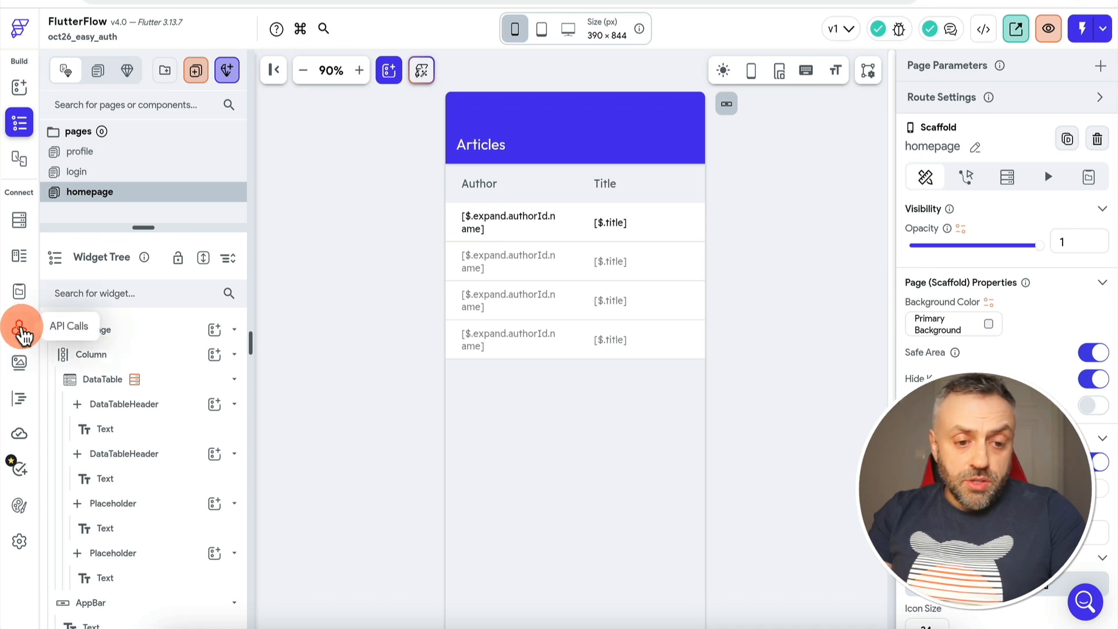
left_click(19, 329)
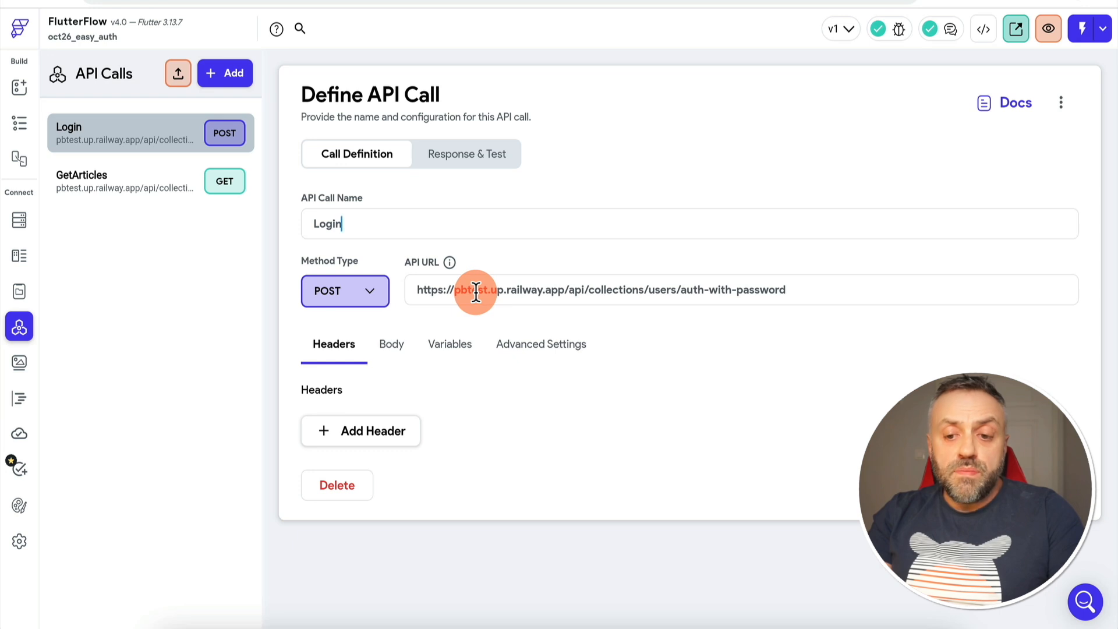
key("alt+Tab")
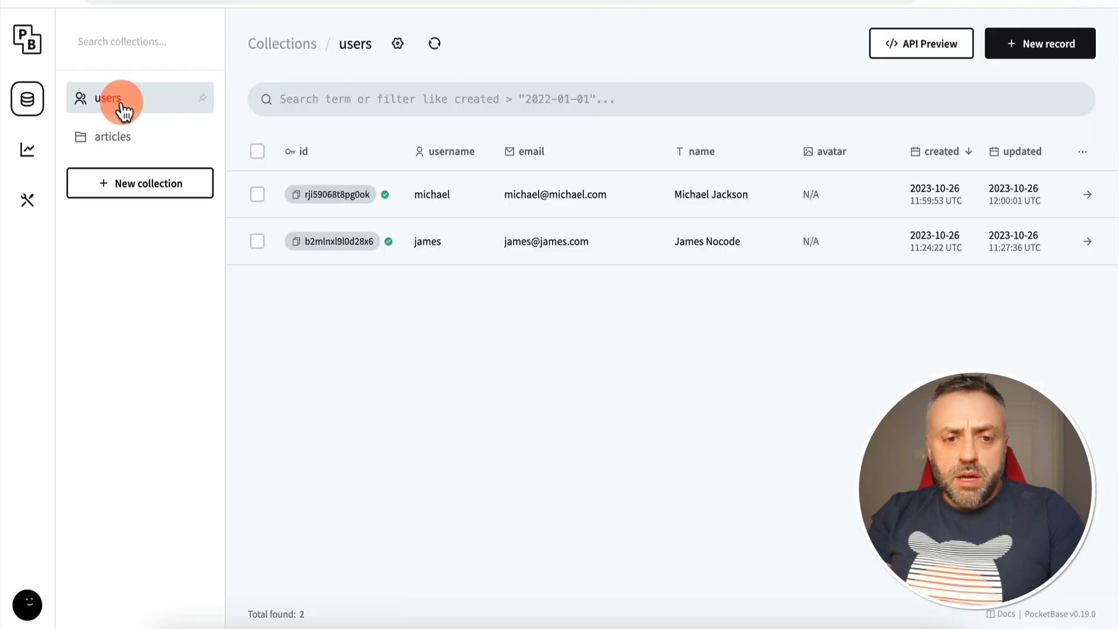
Select the auth-with-password POST endpoint path in the users collection's API Preview
left_click(918, 44)
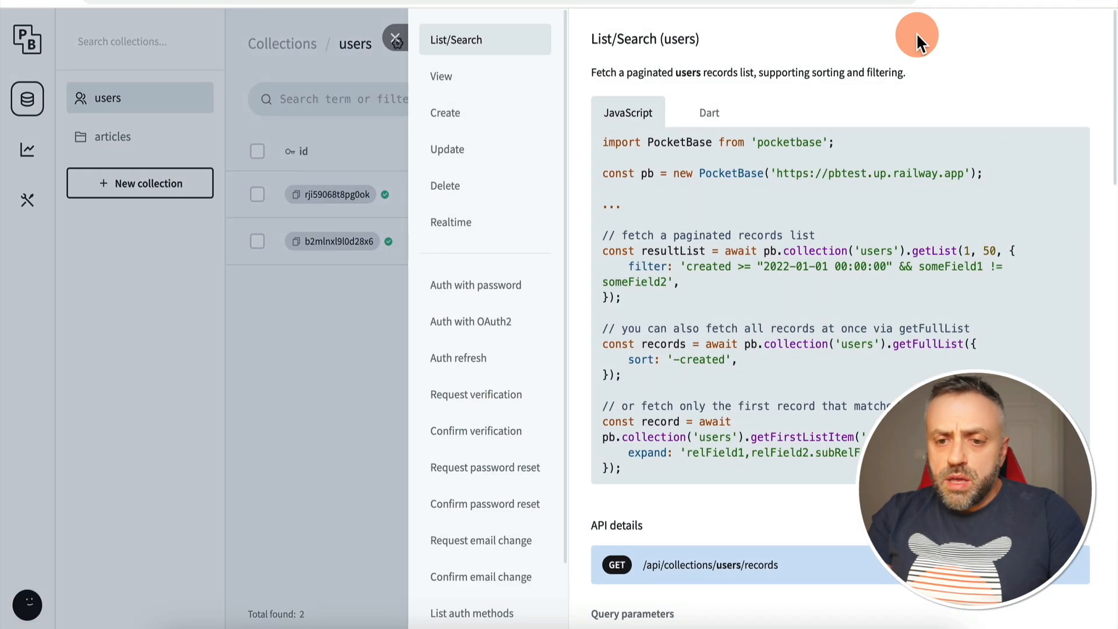
left_click(476, 289)
scroll(773, 349, "down", 3)
left_click(657, 220)
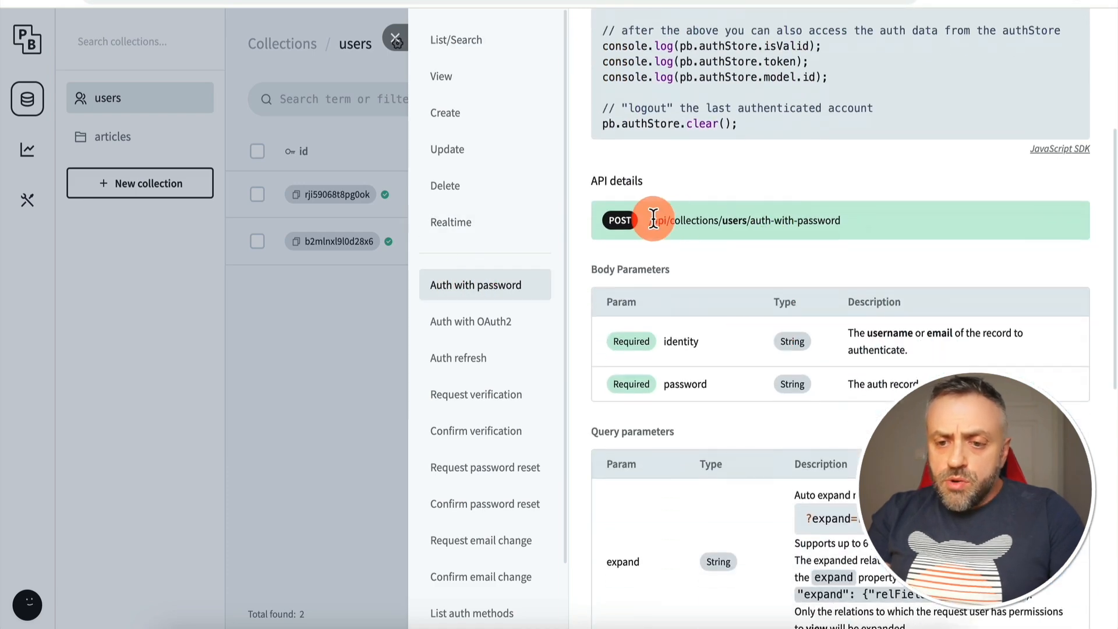
left_click_drag(649, 220, 847, 222)
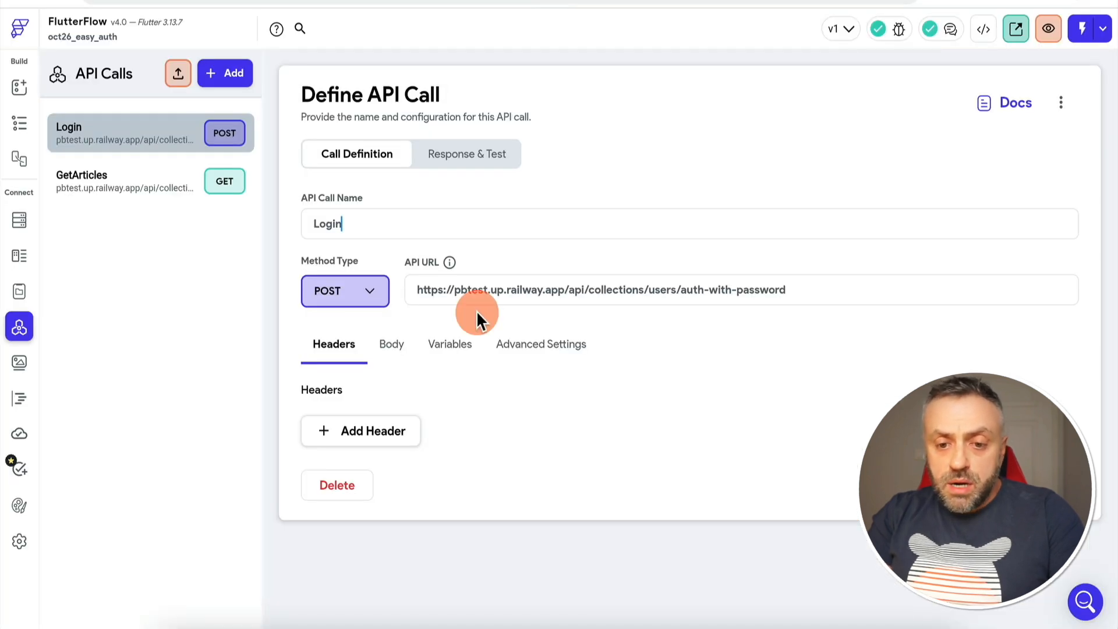
Check the Login call's JSON body, then view its email and password String variables
left_click(394, 348)
scroll(489, 542, "down", 2)
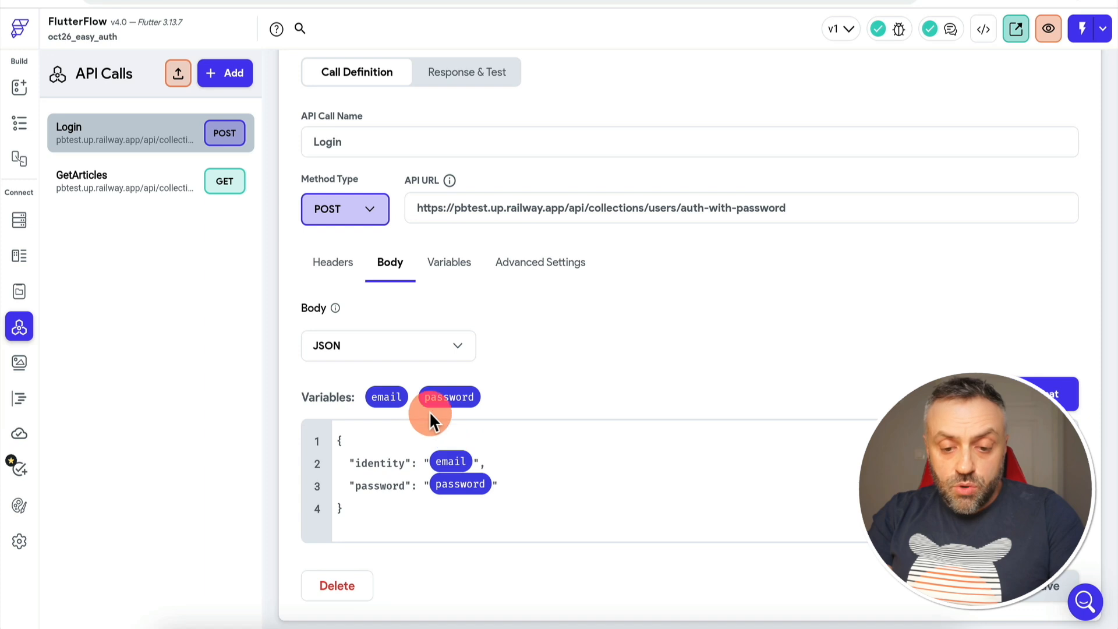
left_click(456, 263)
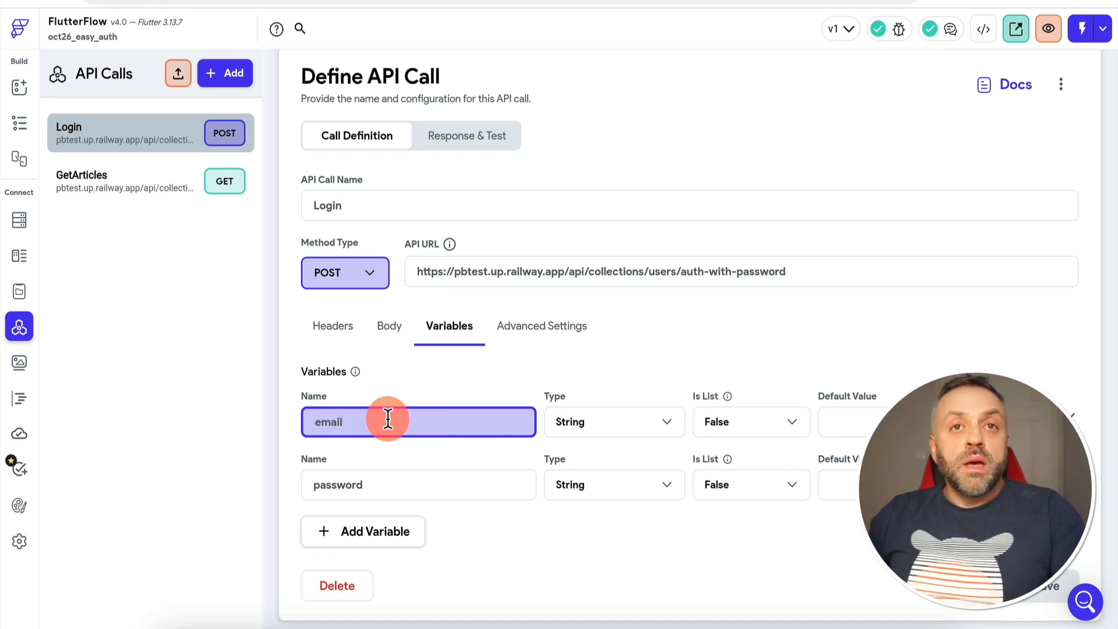
left_click(369, 366)
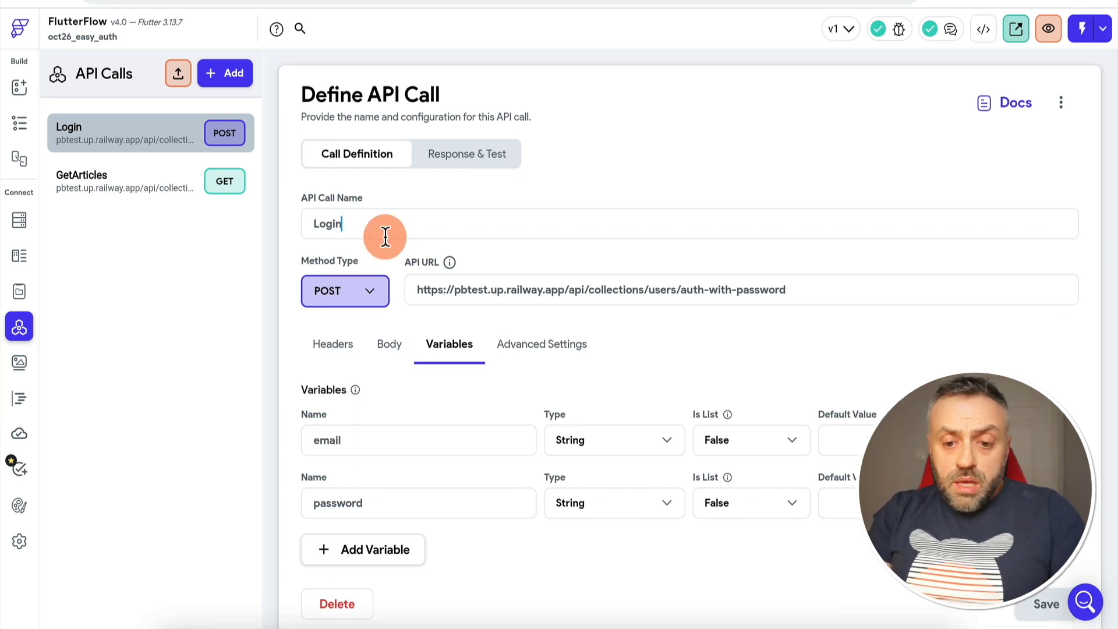
Test the Login call and review its 200 response with the user record and auth token
left_click(483, 160)
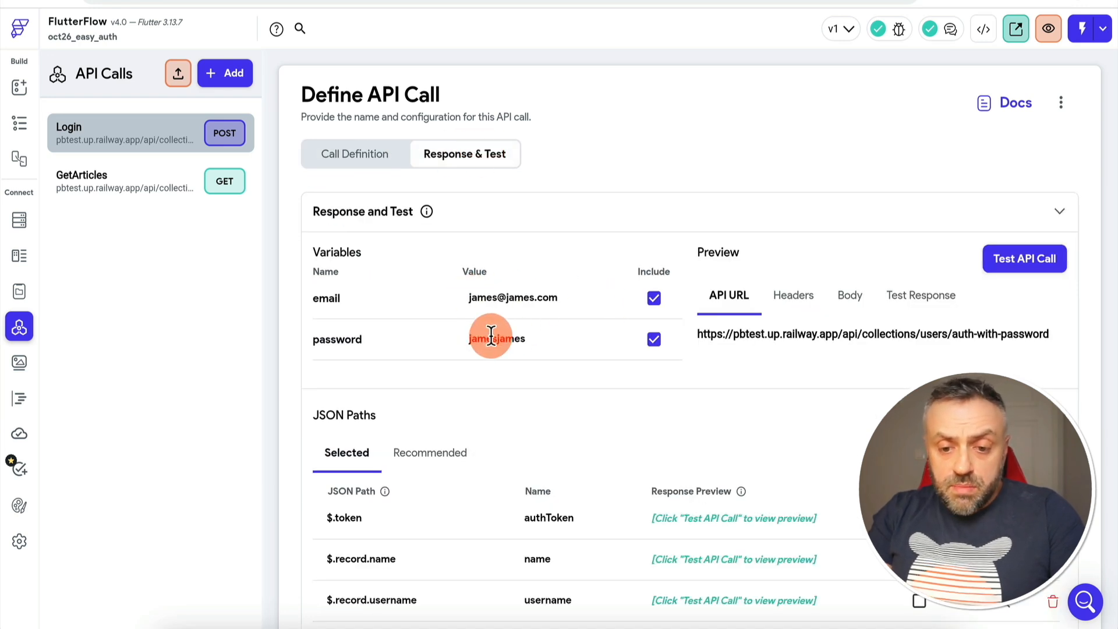
left_click(1018, 264)
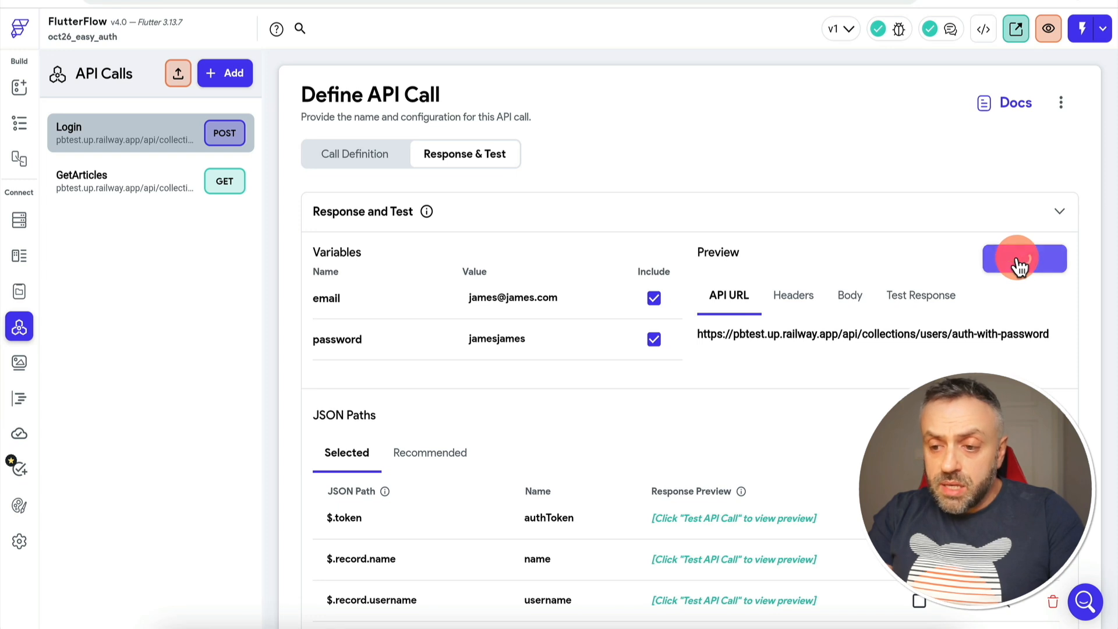
scroll(795, 398, "down", 1)
scroll(796, 398, "down", 1)
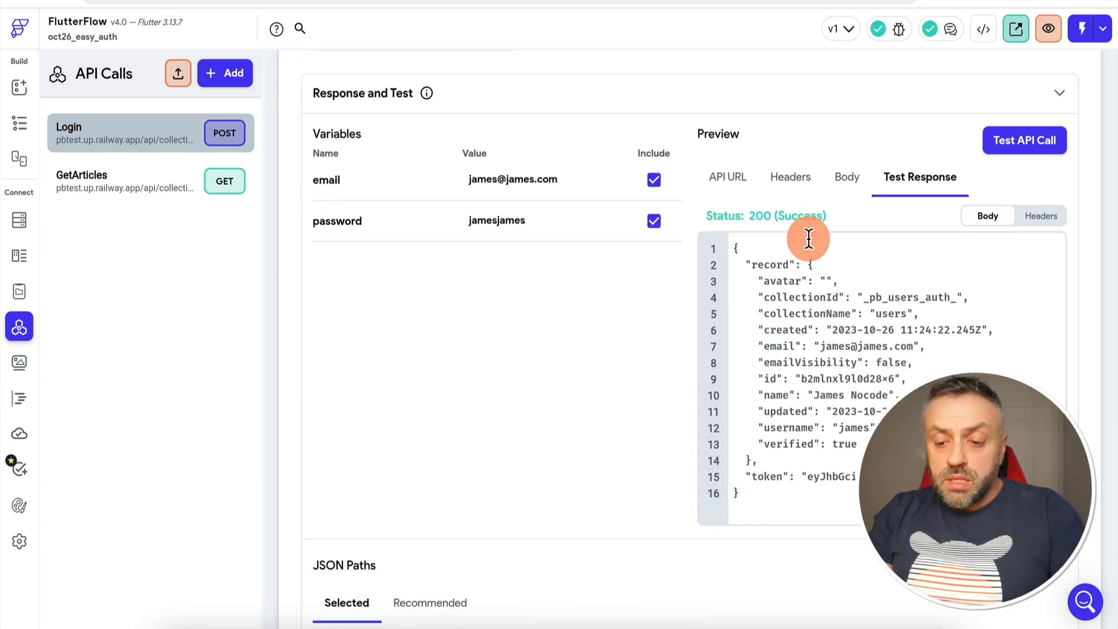
left_click_drag(745, 263, 764, 458)
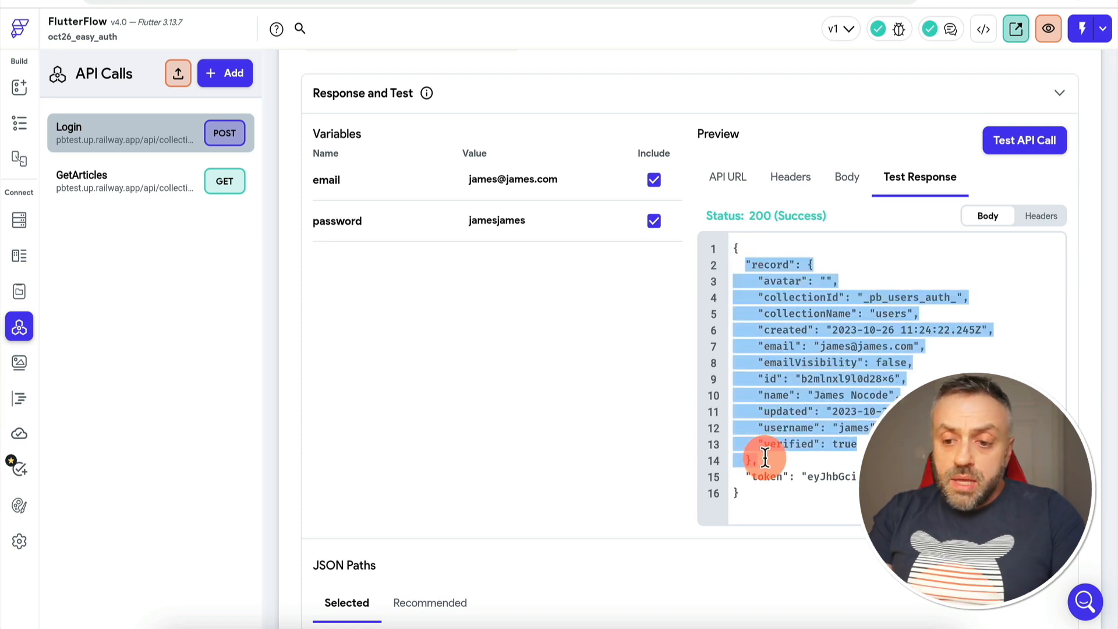
left_click(838, 362)
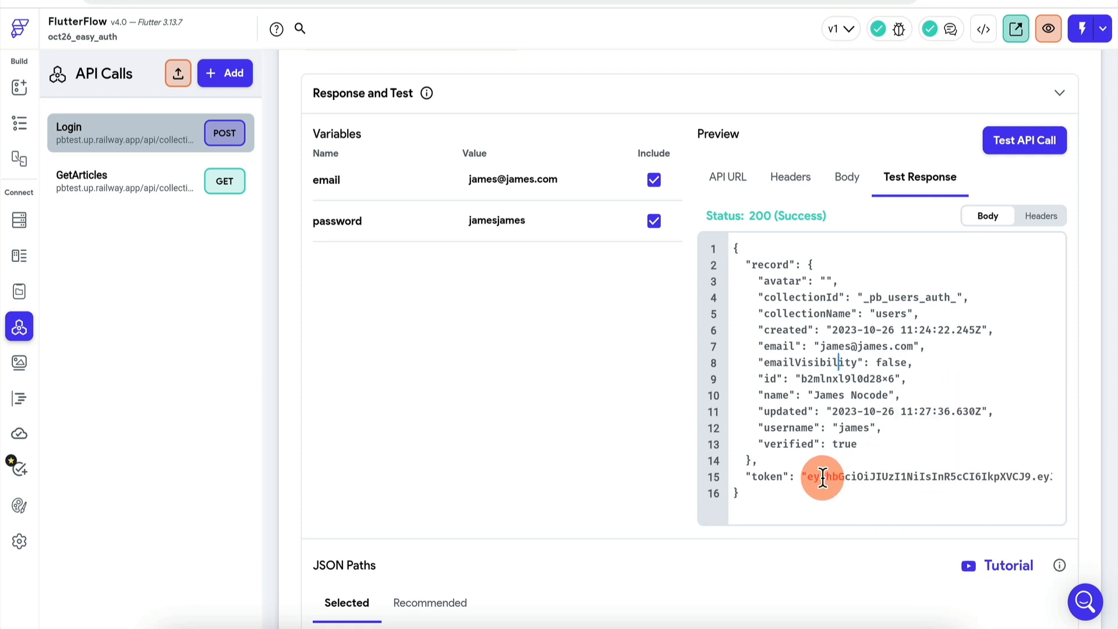
left_click_drag(827, 471, 863, 472)
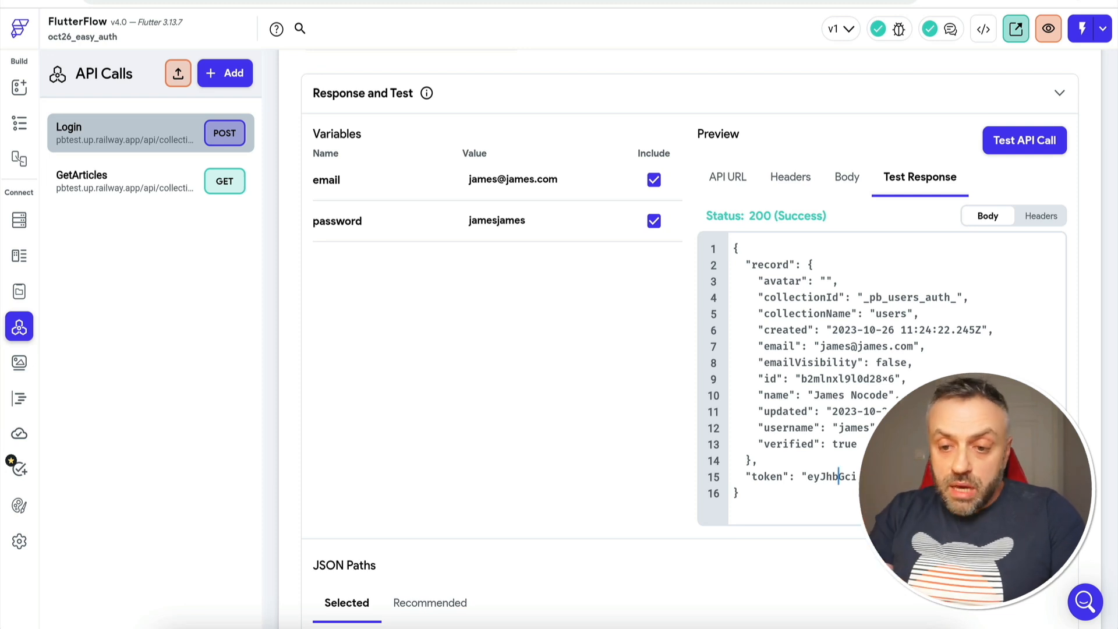
scroll(632, 432, "down", 5)
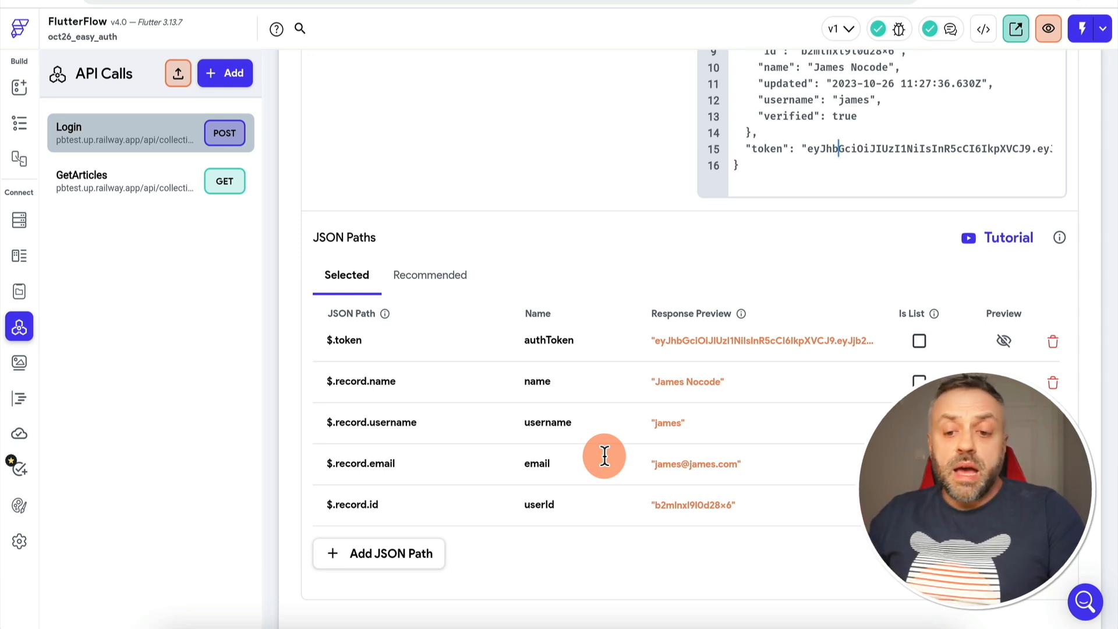
left_click(62, 181)
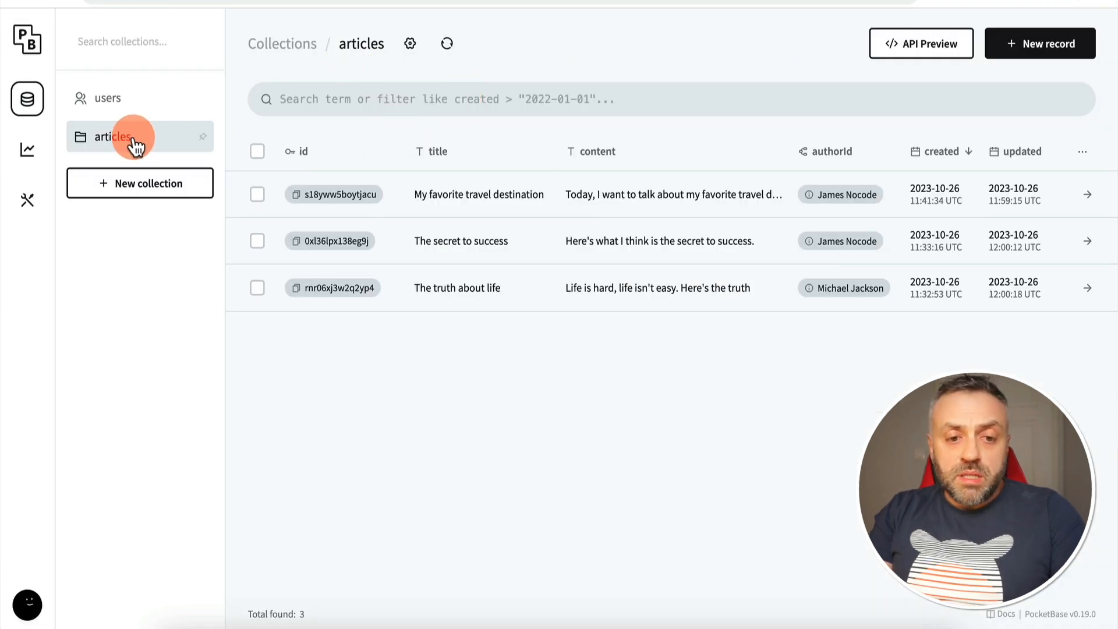
Find the articles endpoint /api/collections/articles/records in PocketBase's API preview, then close it
left_click(930, 44)
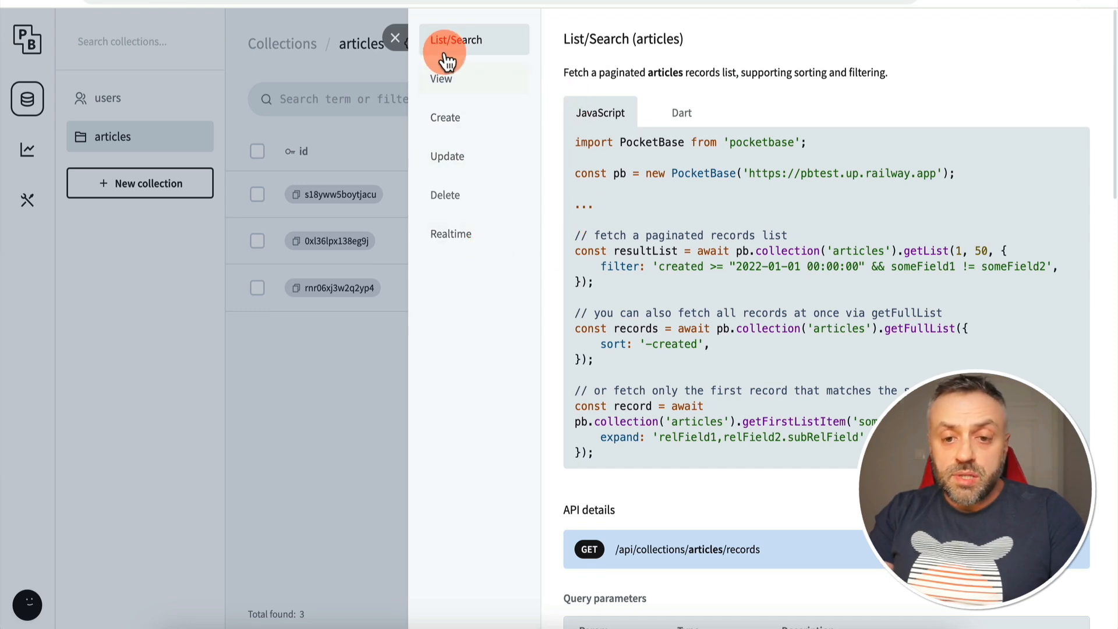
scroll(663, 271, "down", 5)
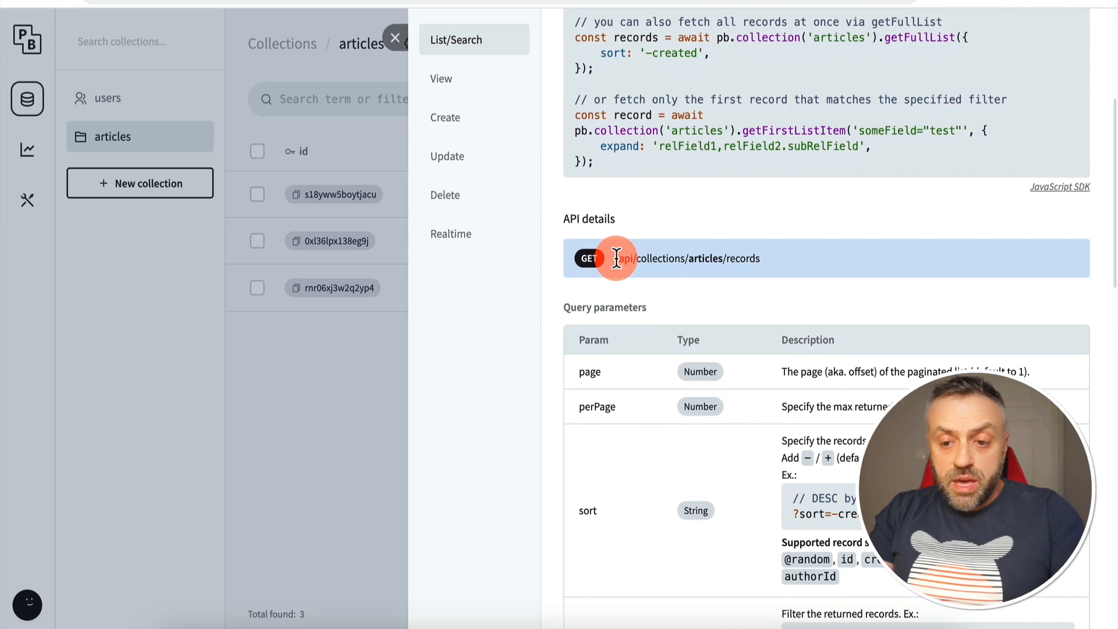
left_click_drag(615, 257, 771, 257)
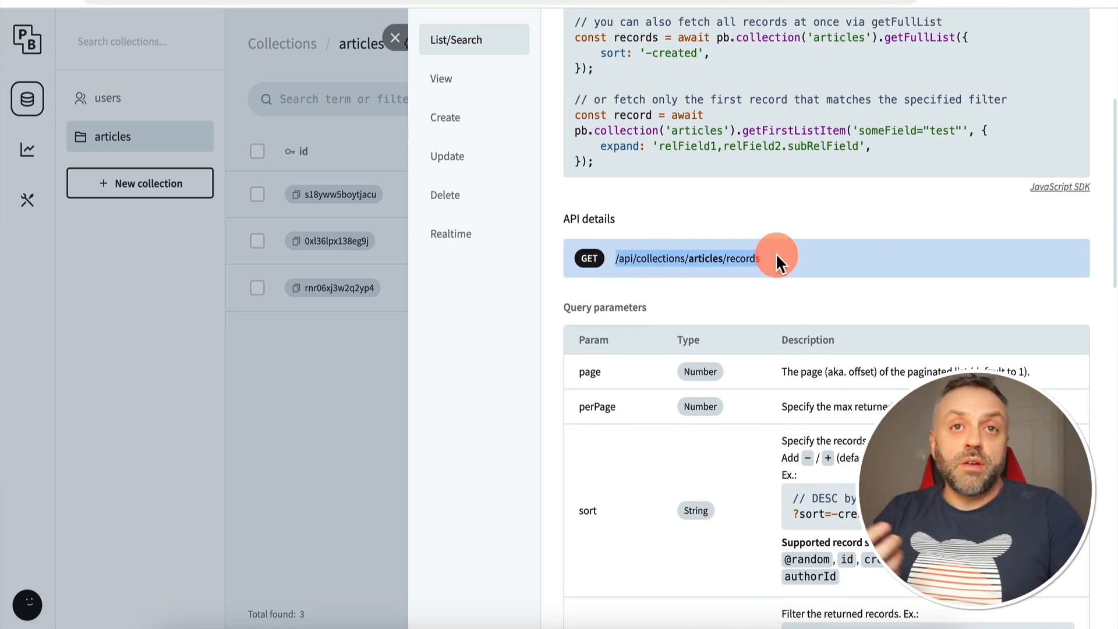
left_click(351, 383)
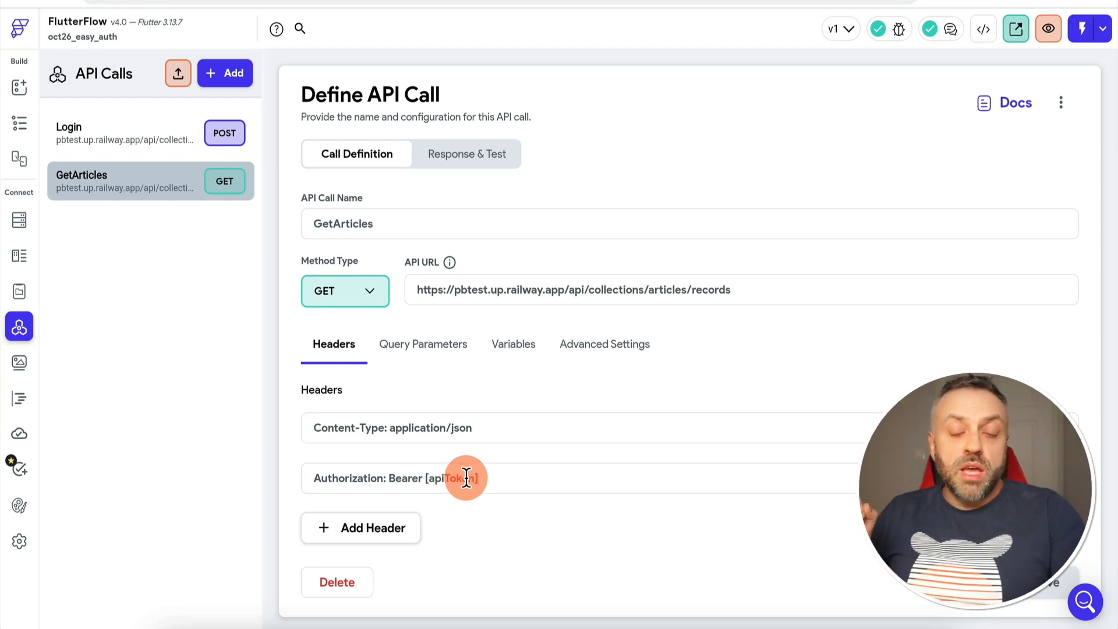
Check the apiToken variable, then test GetArticles and review the authorName, content and title paths
left_click(516, 358)
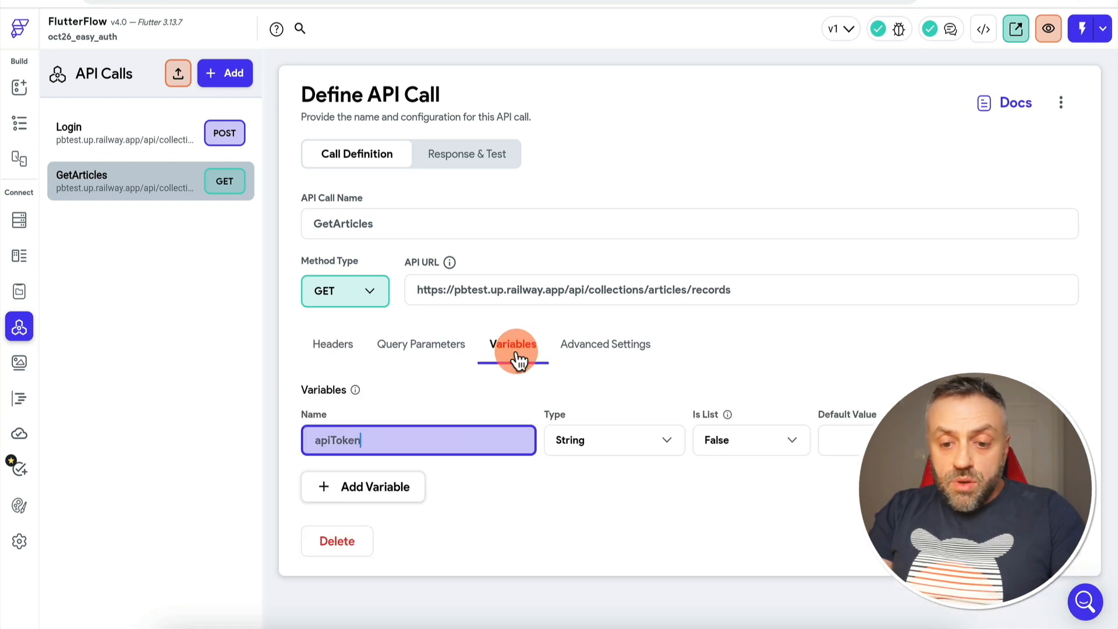
left_click_drag(303, 444, 361, 449)
left_click(485, 160)
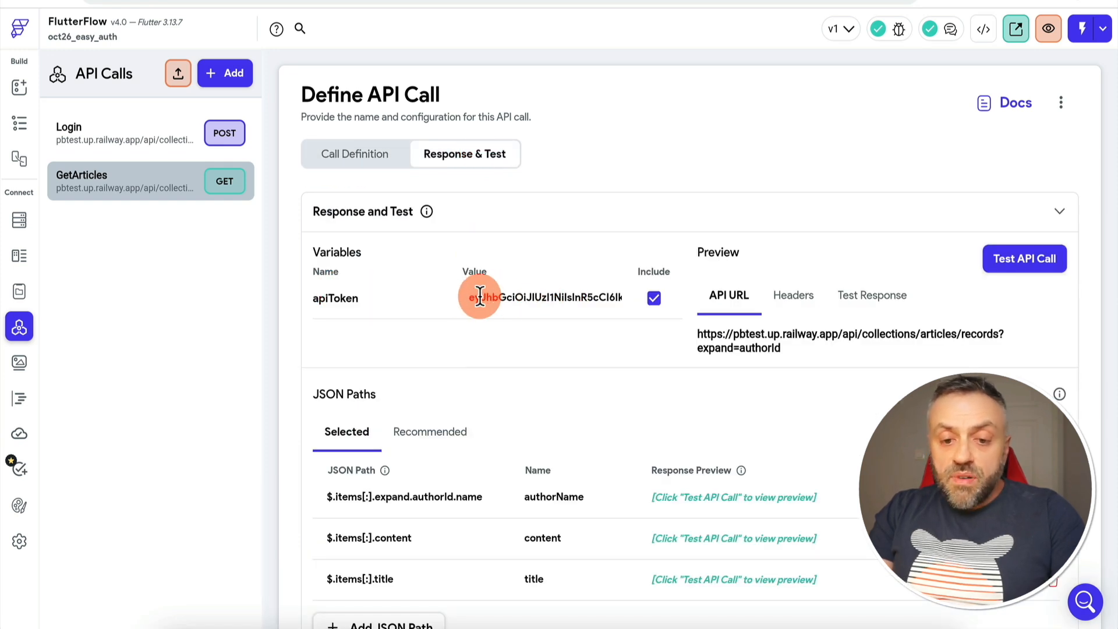
left_click(1032, 258)
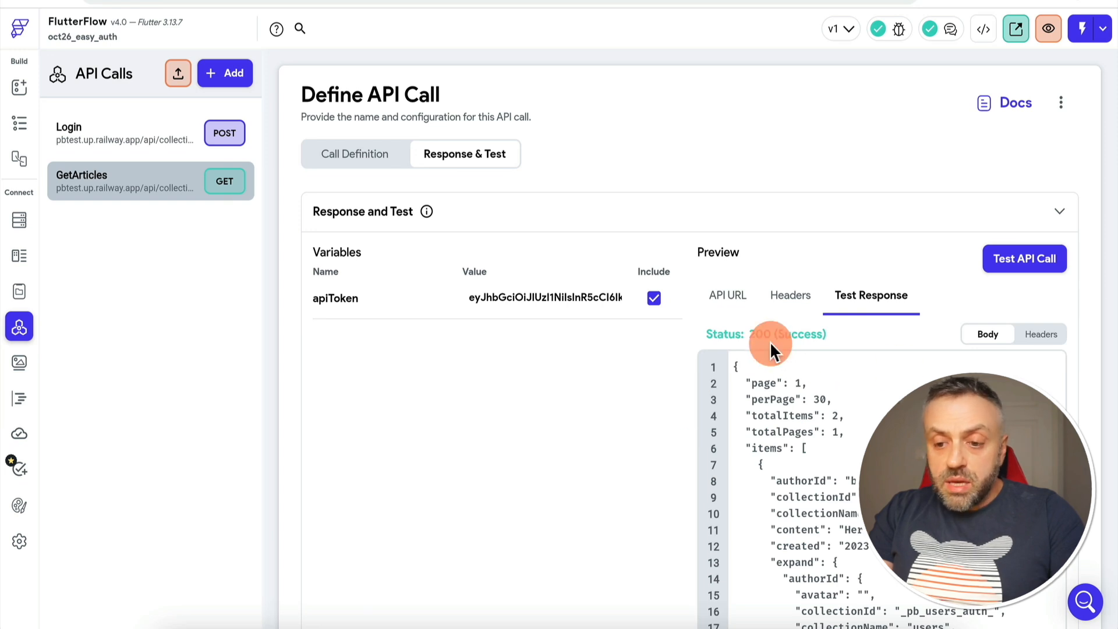
scroll(613, 445, "down", 3)
scroll(814, 376, "down", 5)
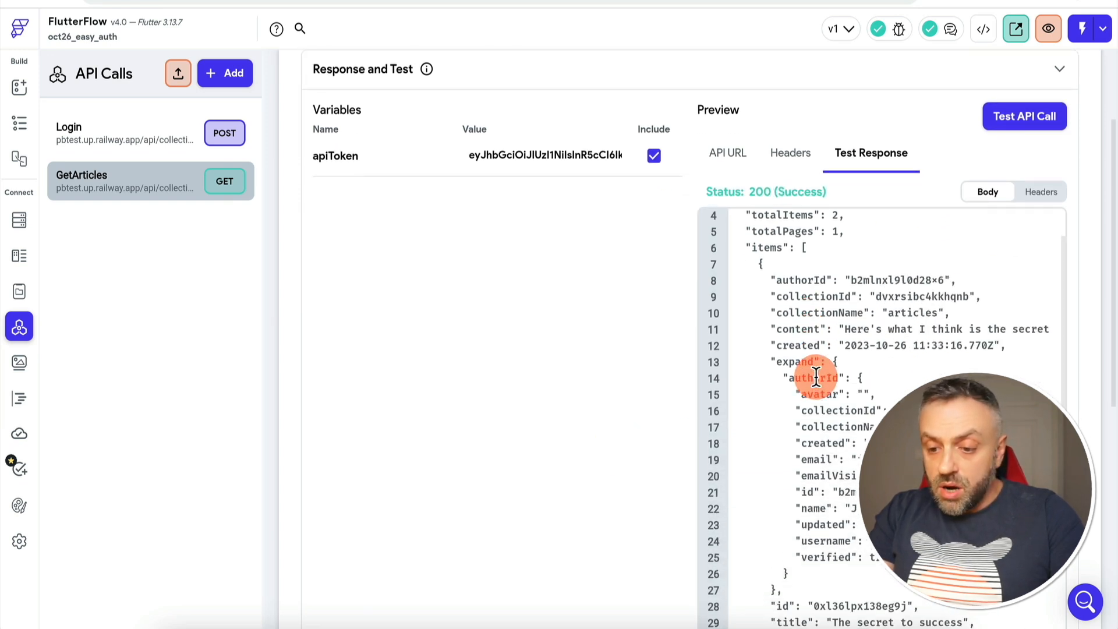
scroll(816, 376, "down", 4)
scroll(814, 375, "up", 10)
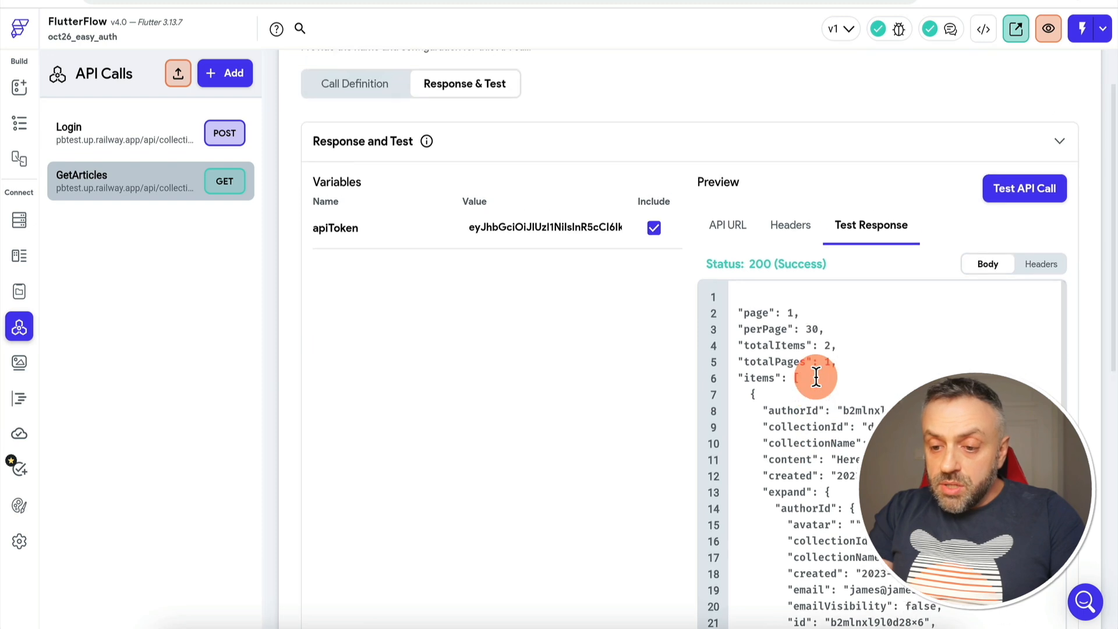
scroll(579, 479, "down", 3)
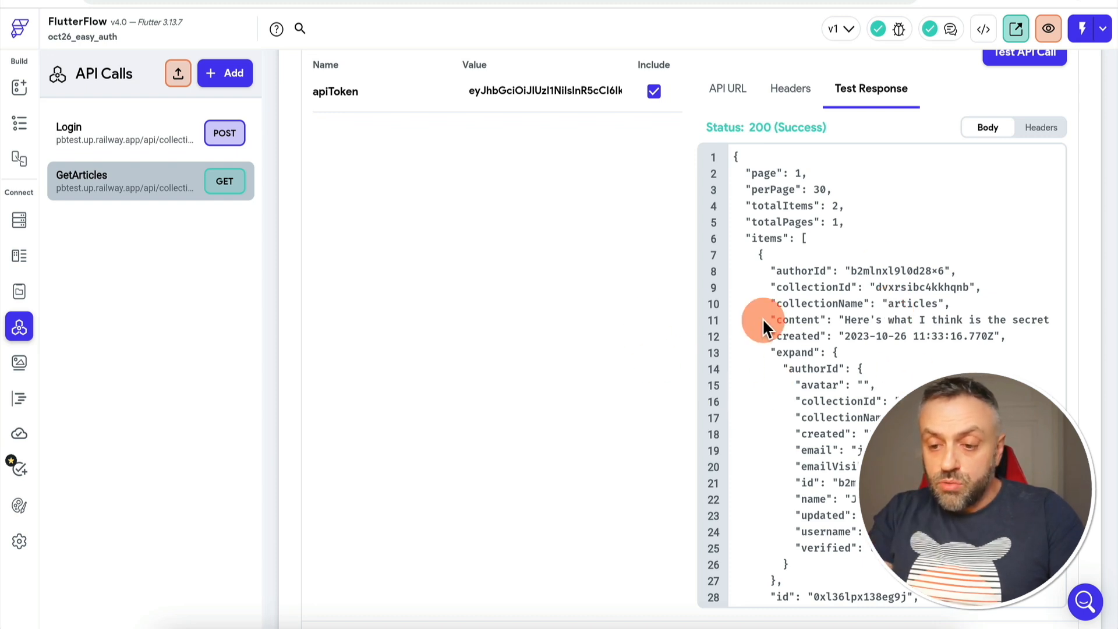
scroll(491, 400, "down", 6)
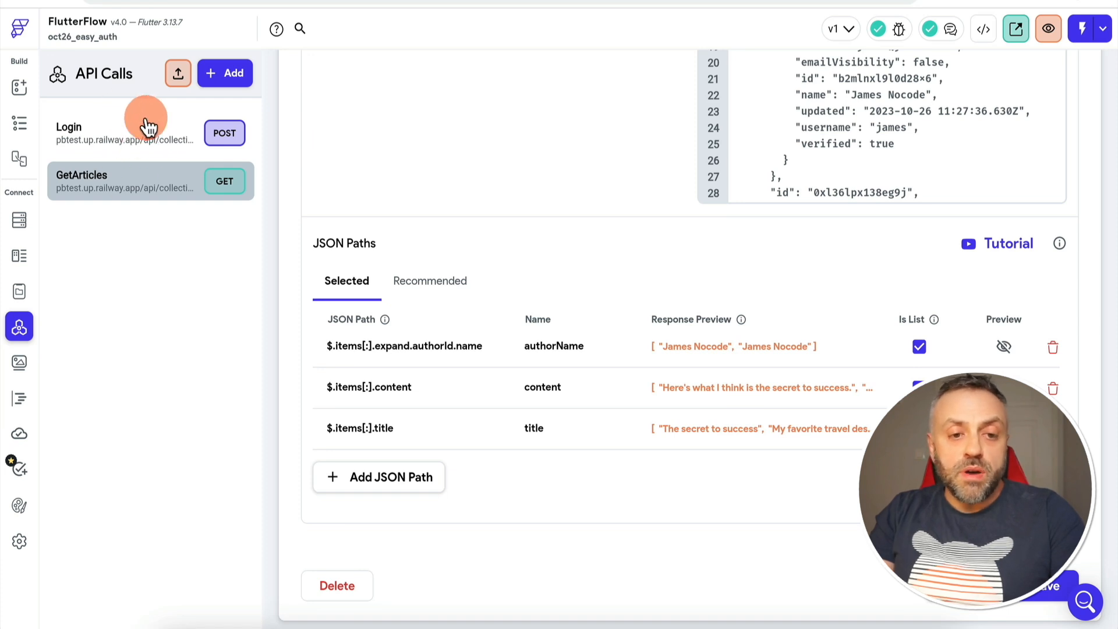
Load the login page on the canvas and select its Sign In button
left_click(19, 86)
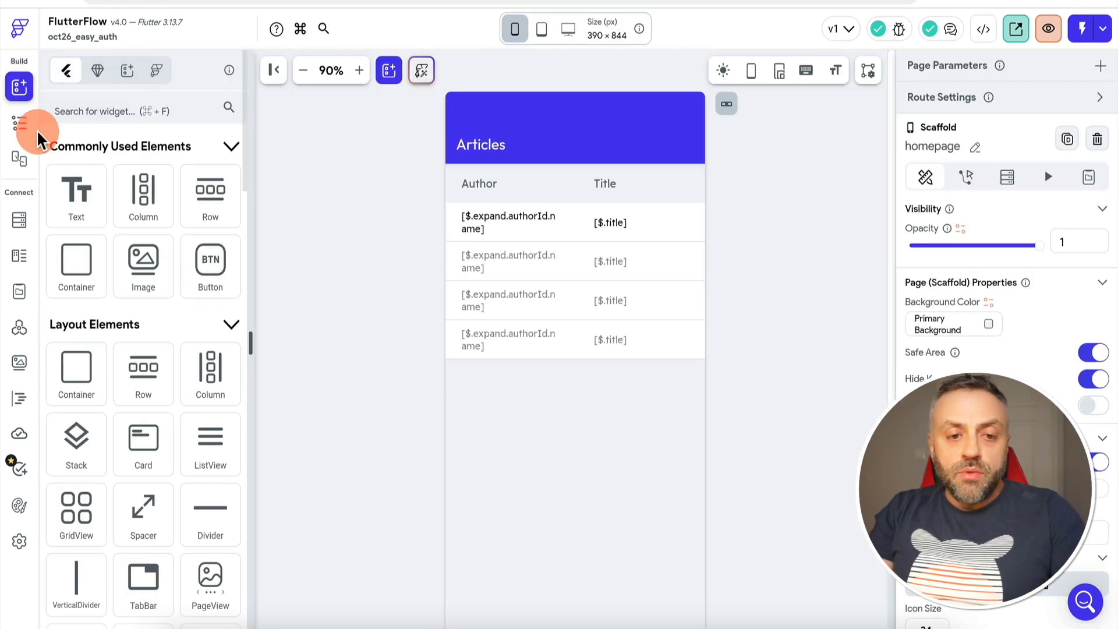
left_click(20, 123)
left_click(124, 172)
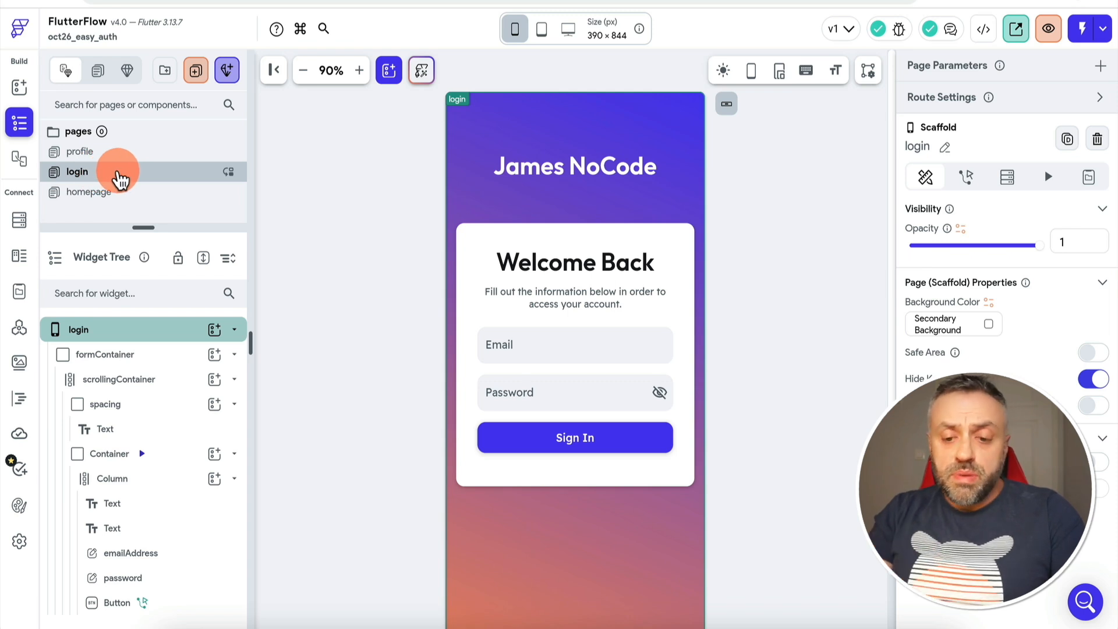
left_click(598, 447)
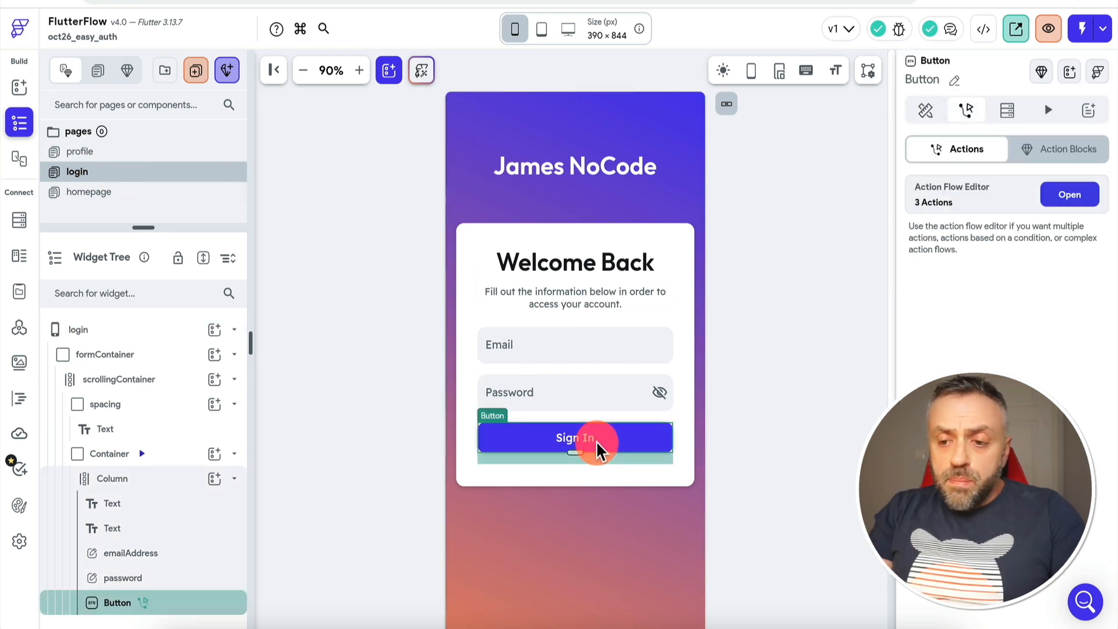
Review the Sign In action flow: Login backend call, success condition and Auth Log In
left_click(1074, 196)
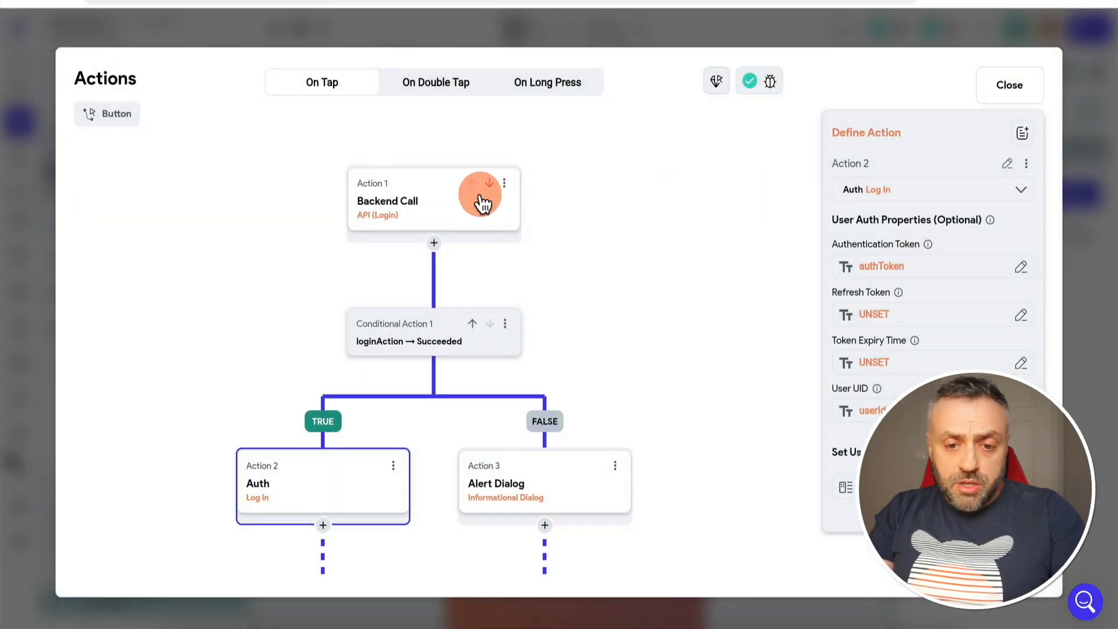
left_click(429, 201)
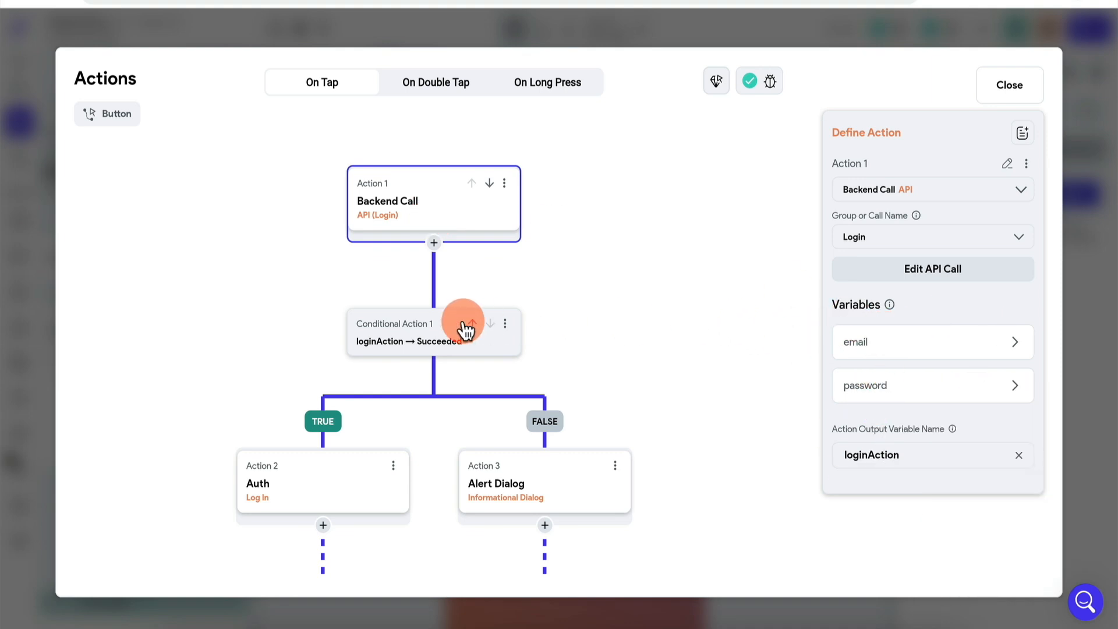
left_click(426, 340)
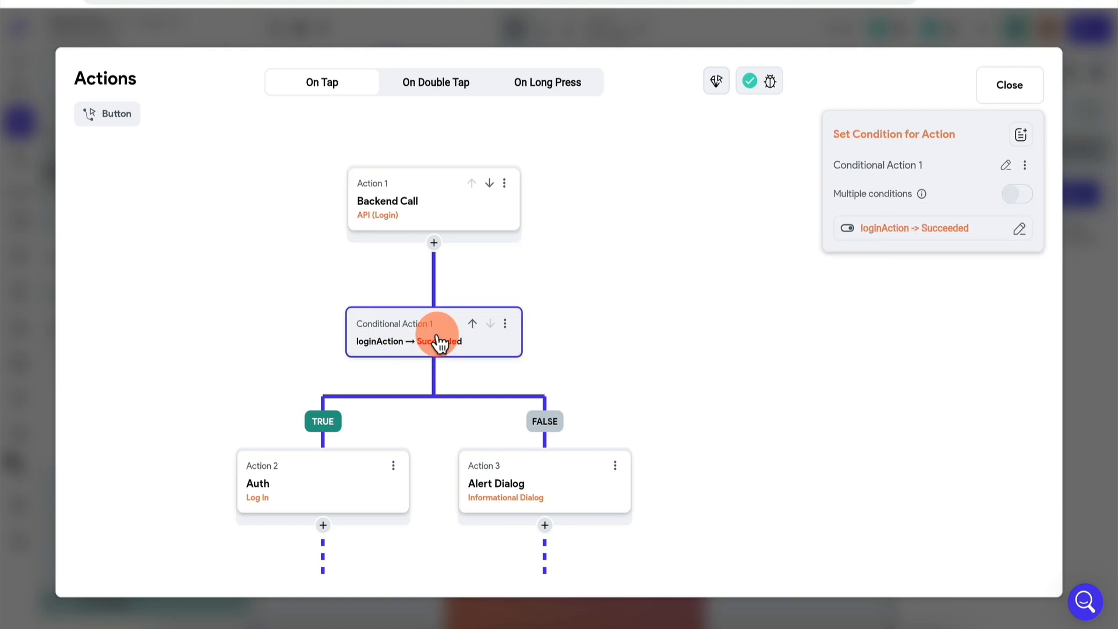
left_click(332, 461)
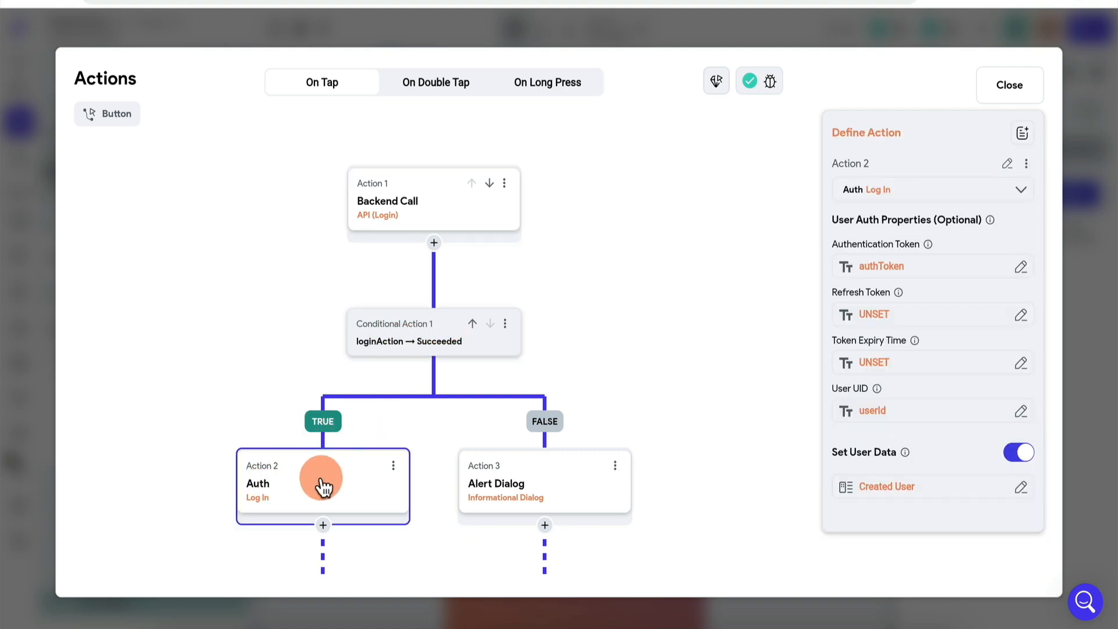
left_click(899, 195)
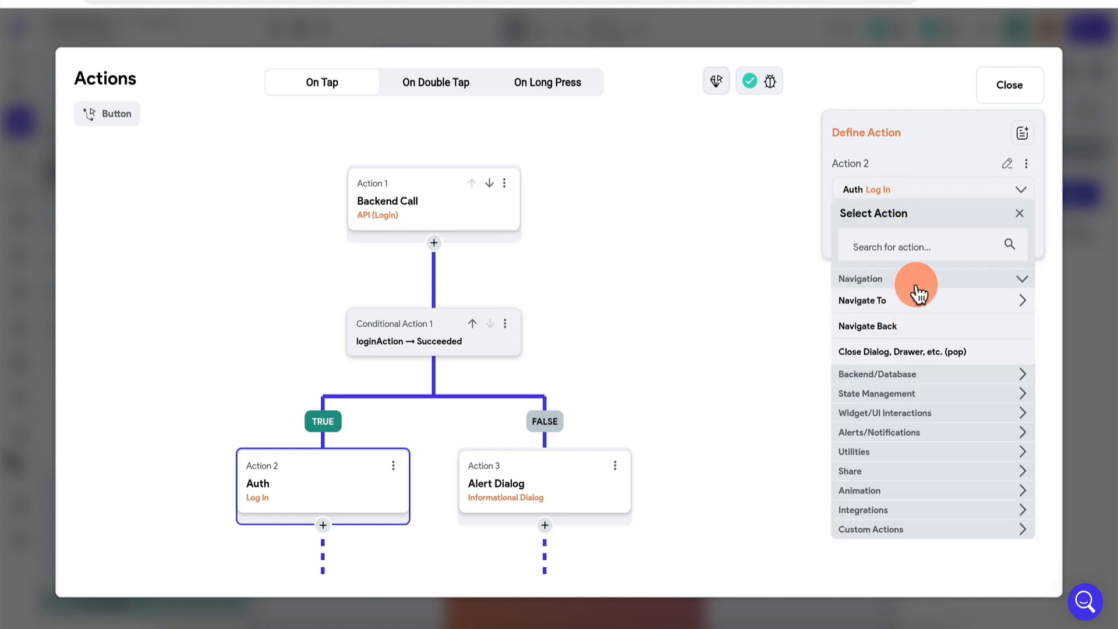
left_click(911, 243)
type("cus")
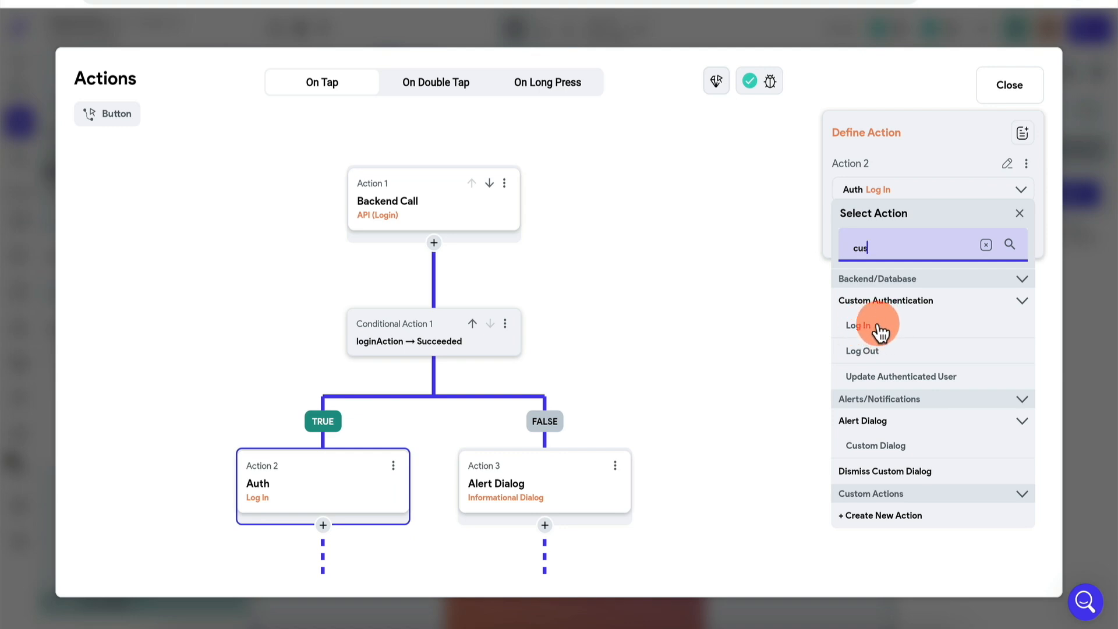
left_click(744, 339)
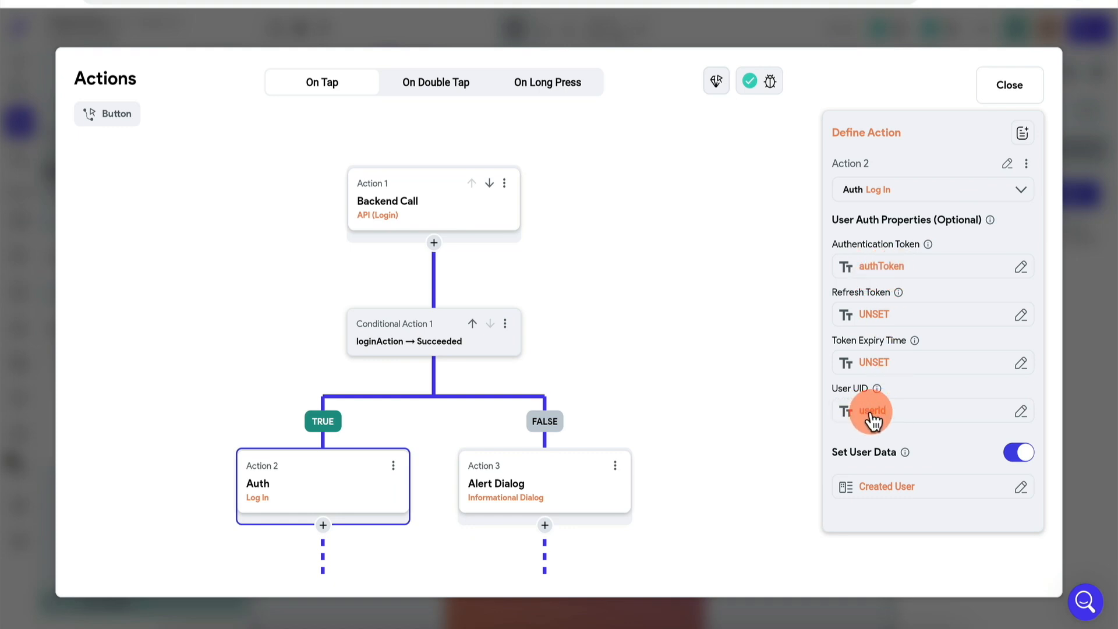
Set Auth Log In's authentication token to authToken and user UID to userId
left_click(892, 492)
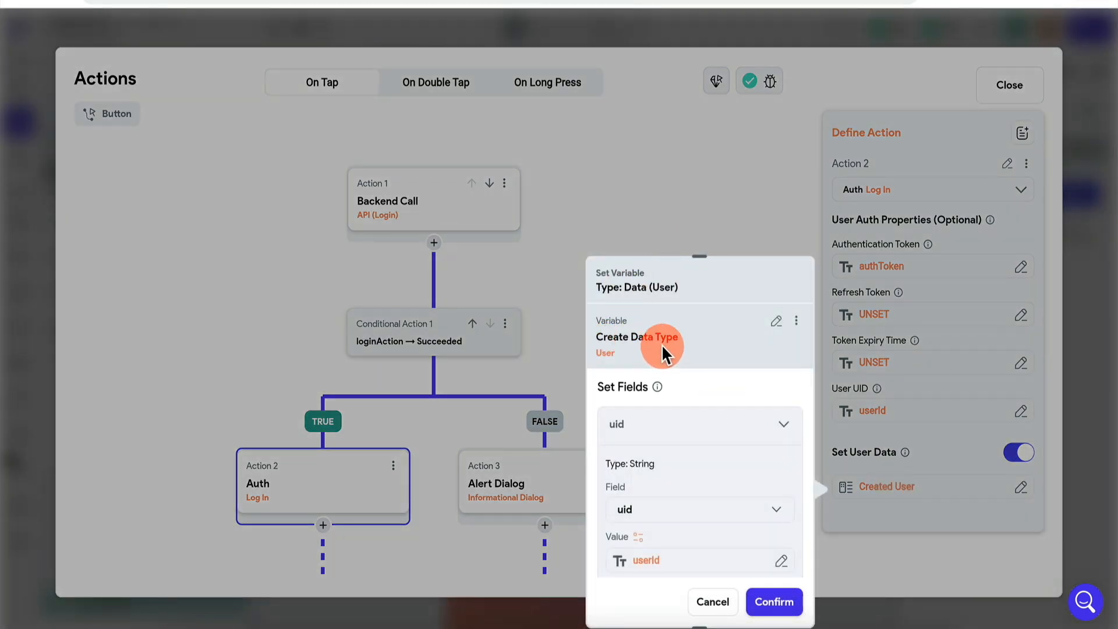
scroll(696, 390, "down", 2)
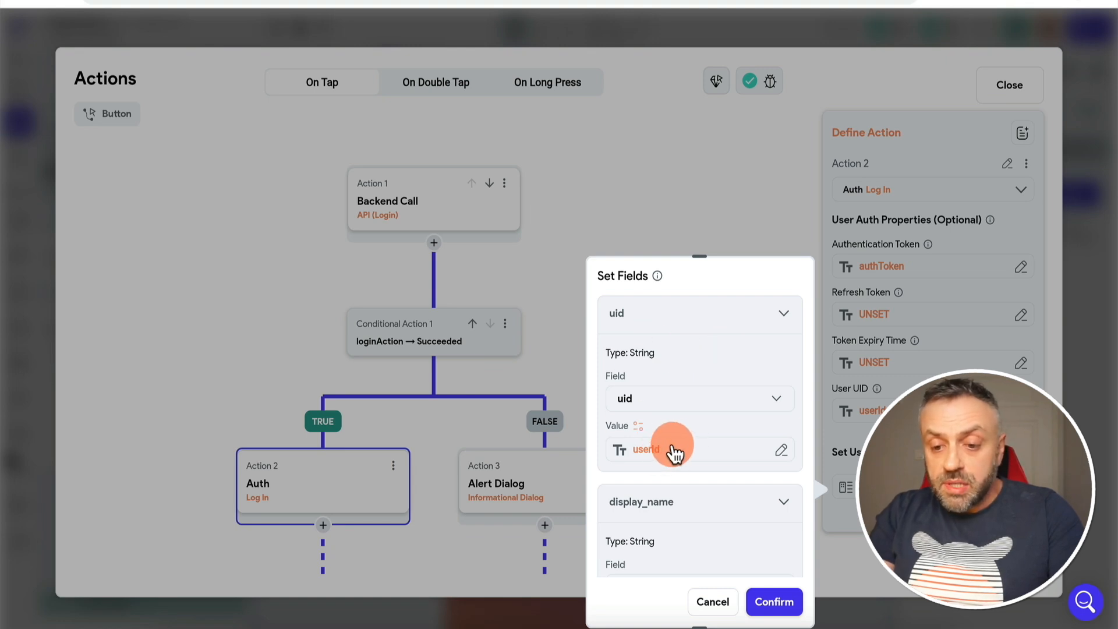
scroll(685, 451, "down", 2)
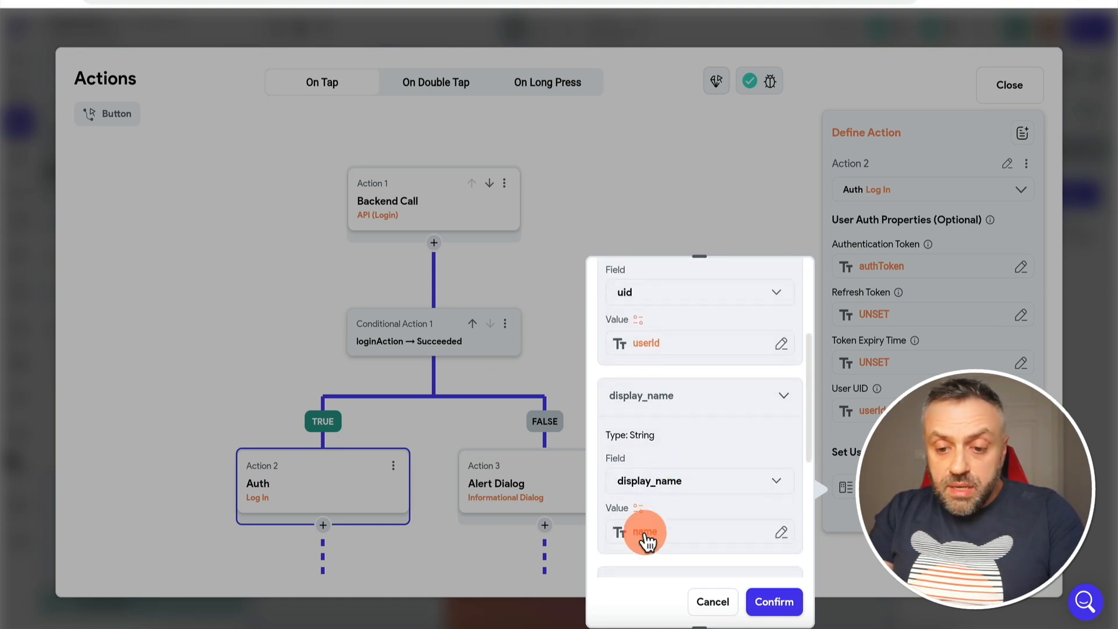
scroll(688, 533, "down", 5)
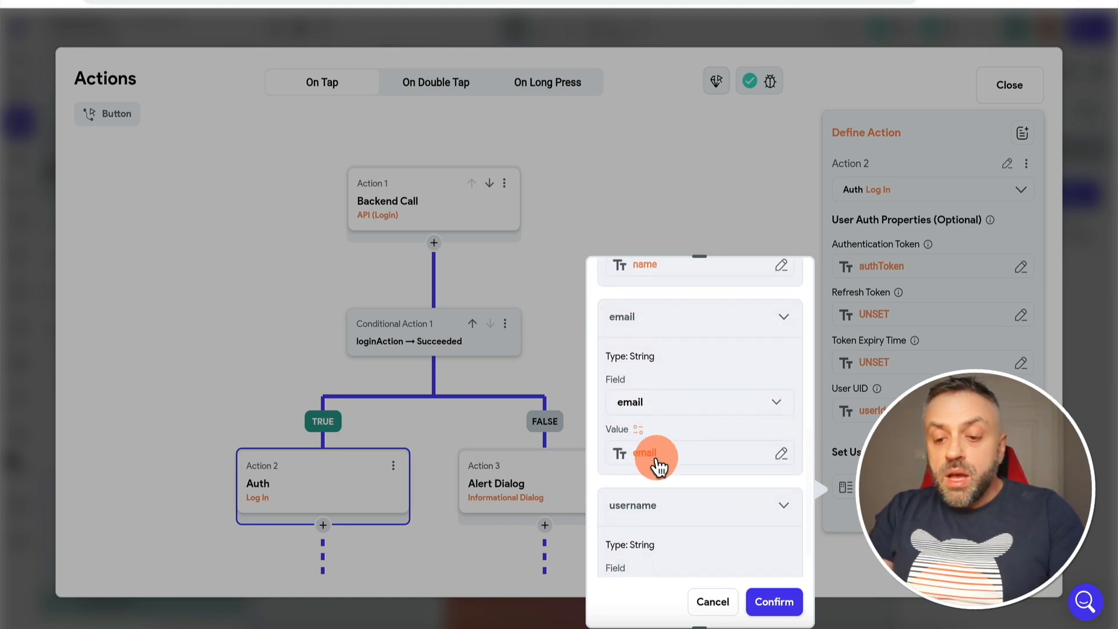
scroll(663, 463, "down", 3)
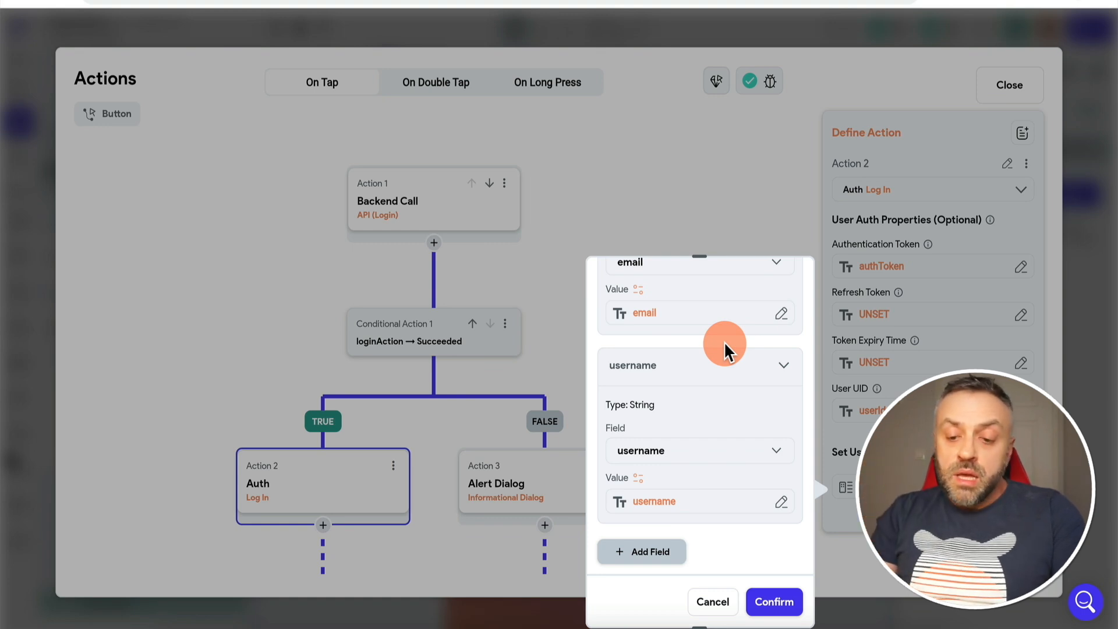
scroll(686, 294, "up", 4)
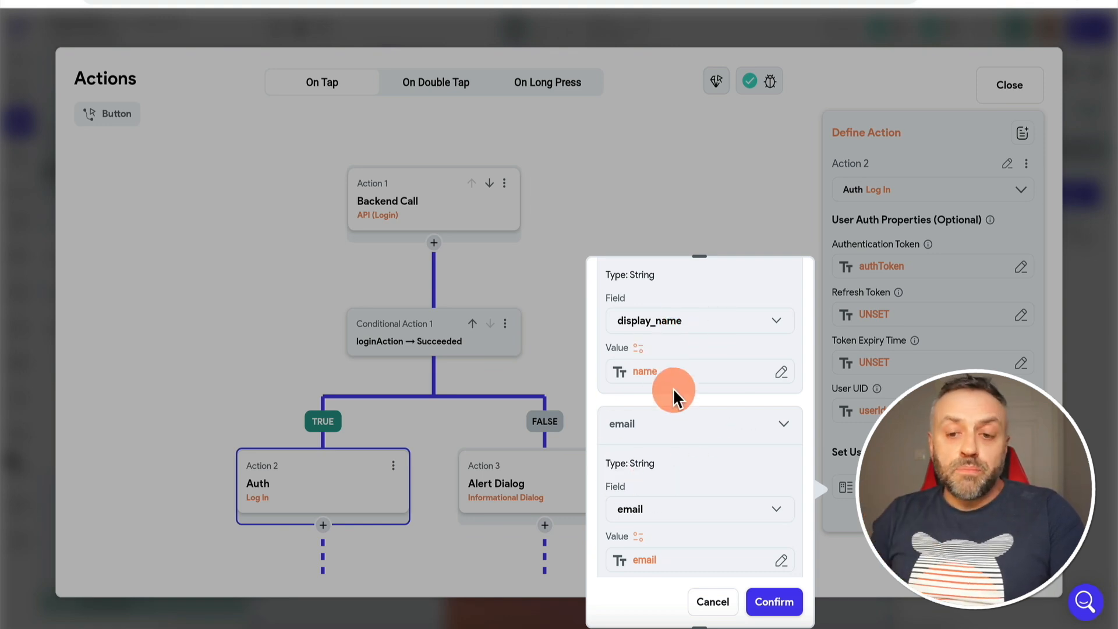
scroll(672, 388, "down", 5)
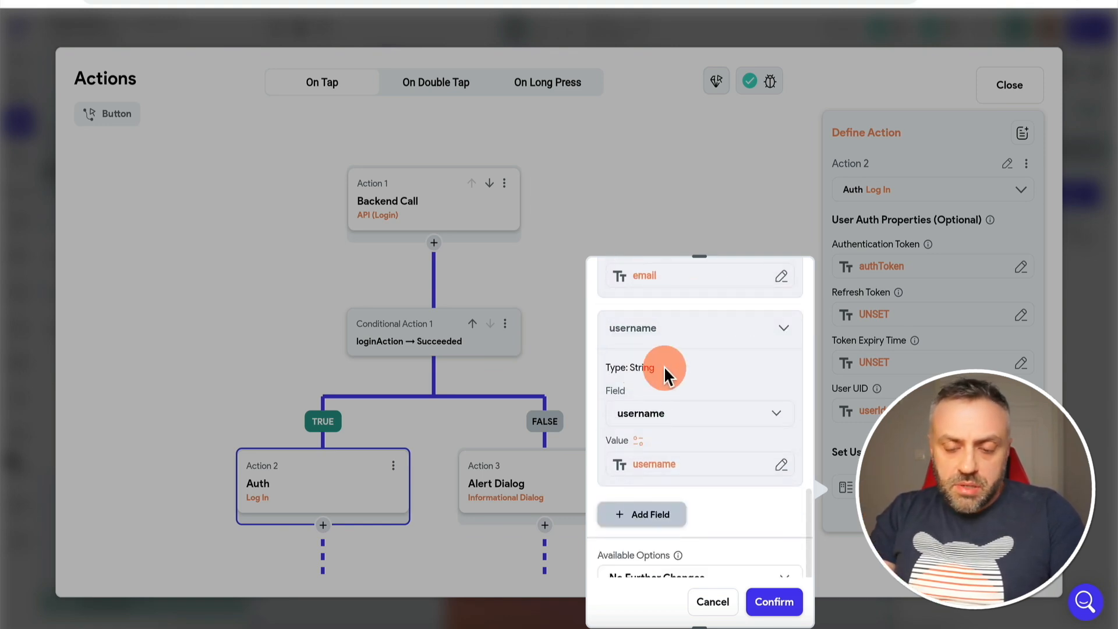
scroll(678, 341, "down", 1)
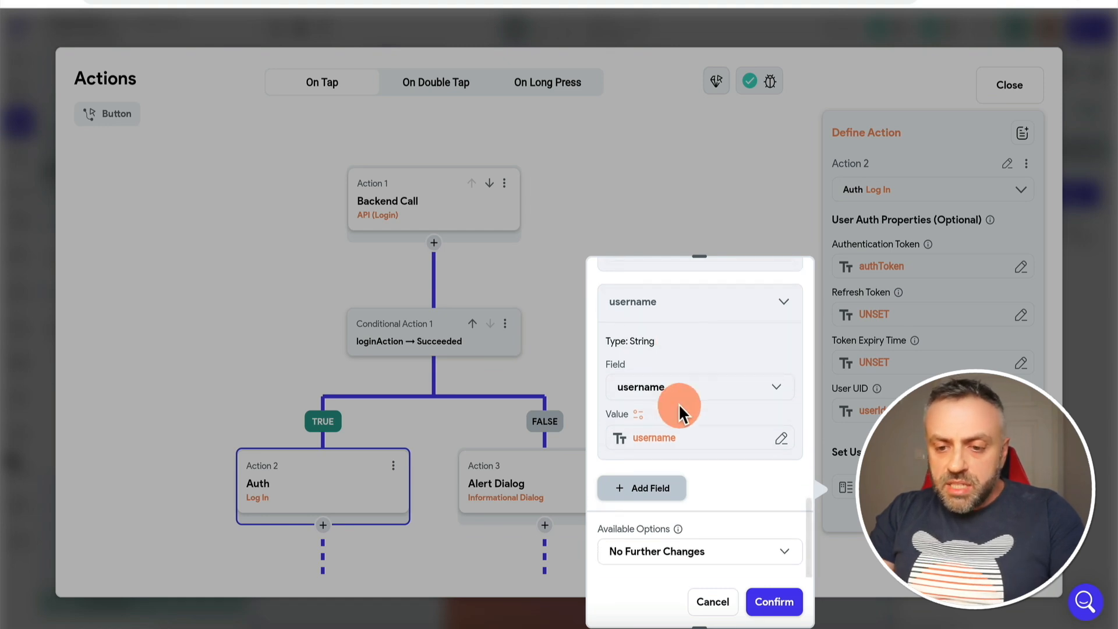
scroll(673, 402, "up", 5)
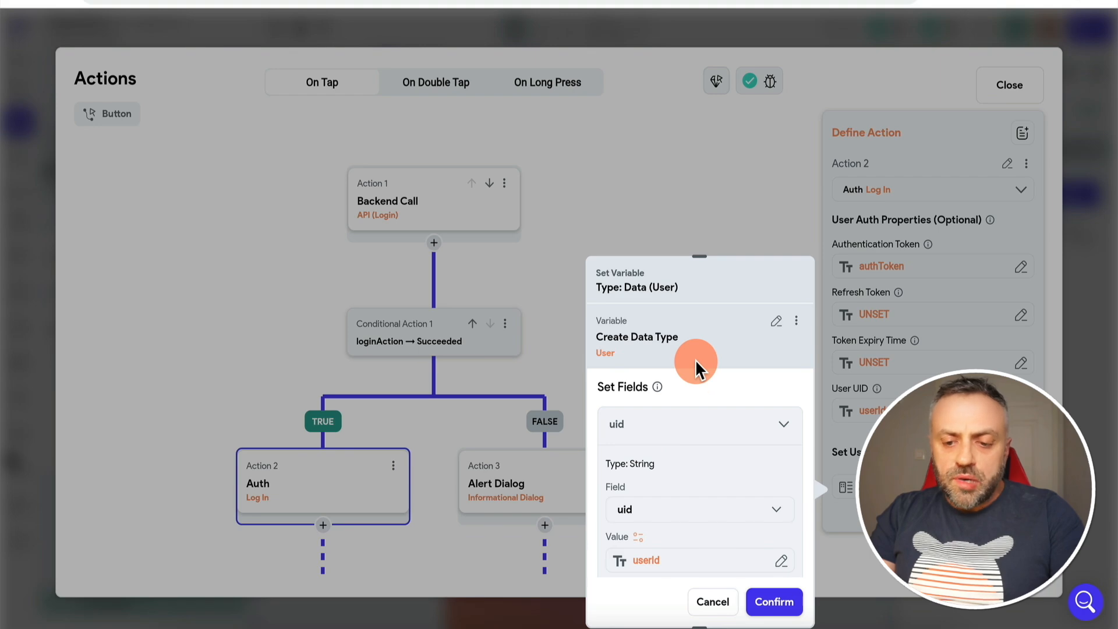
left_click(715, 601)
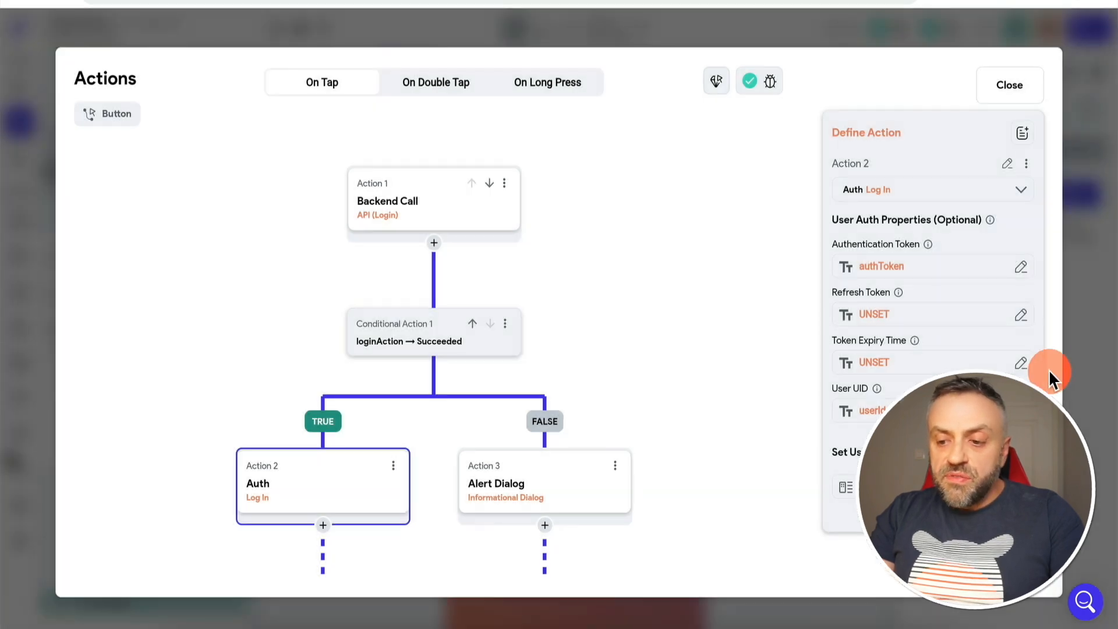
left_click(1080, 355)
Set the homepage table's GetArticles query apiToken to the authenticated user's Authentication Token
left_click(19, 255)
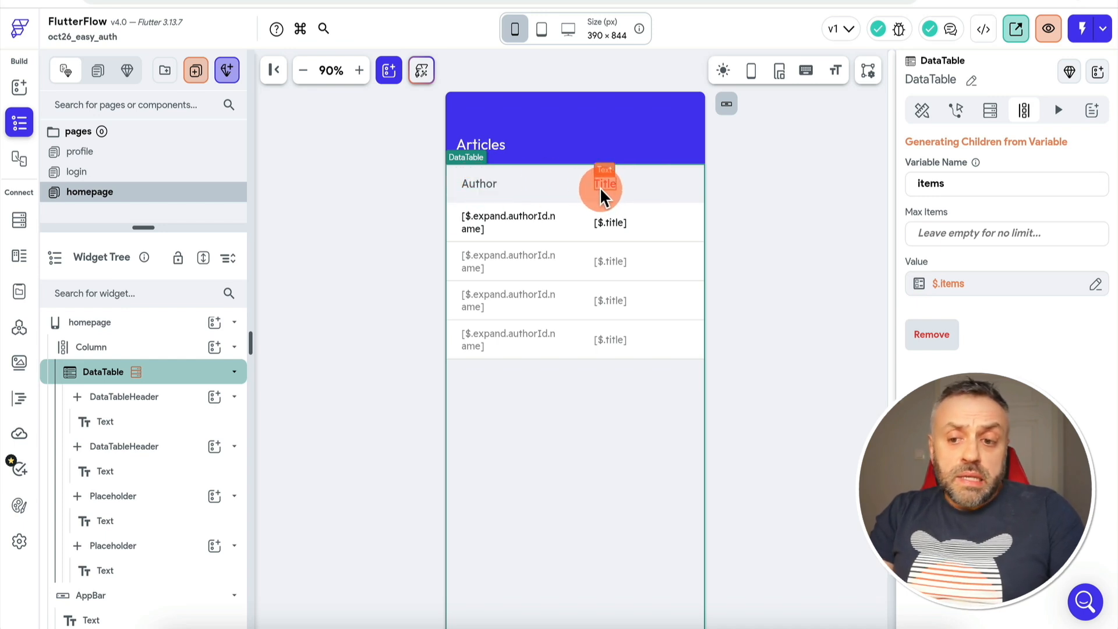
left_click(989, 110)
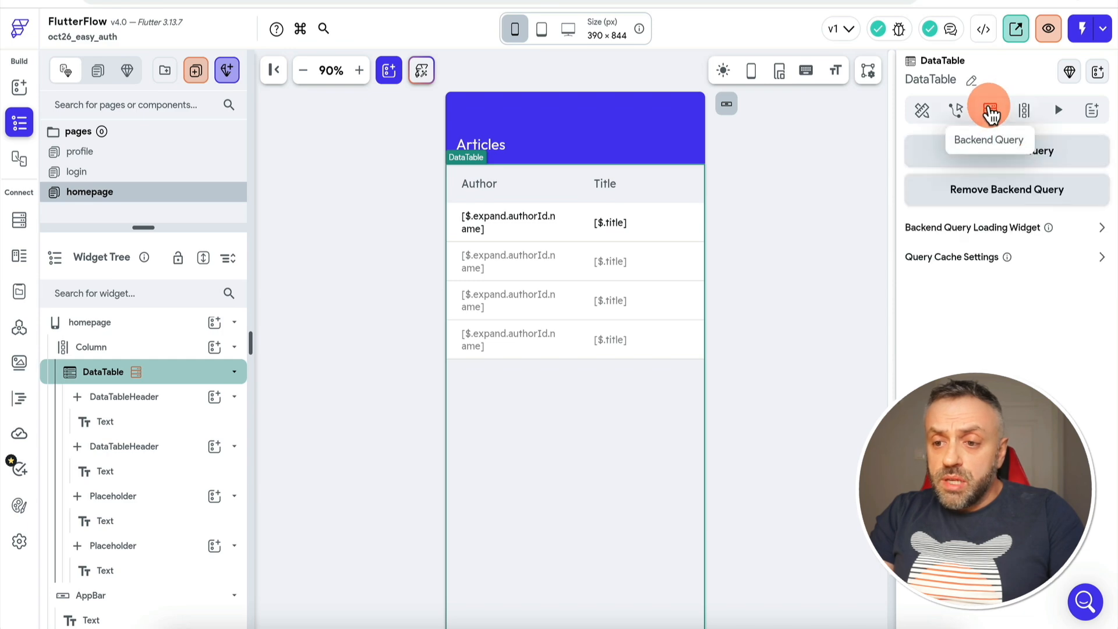
left_click(1081, 147)
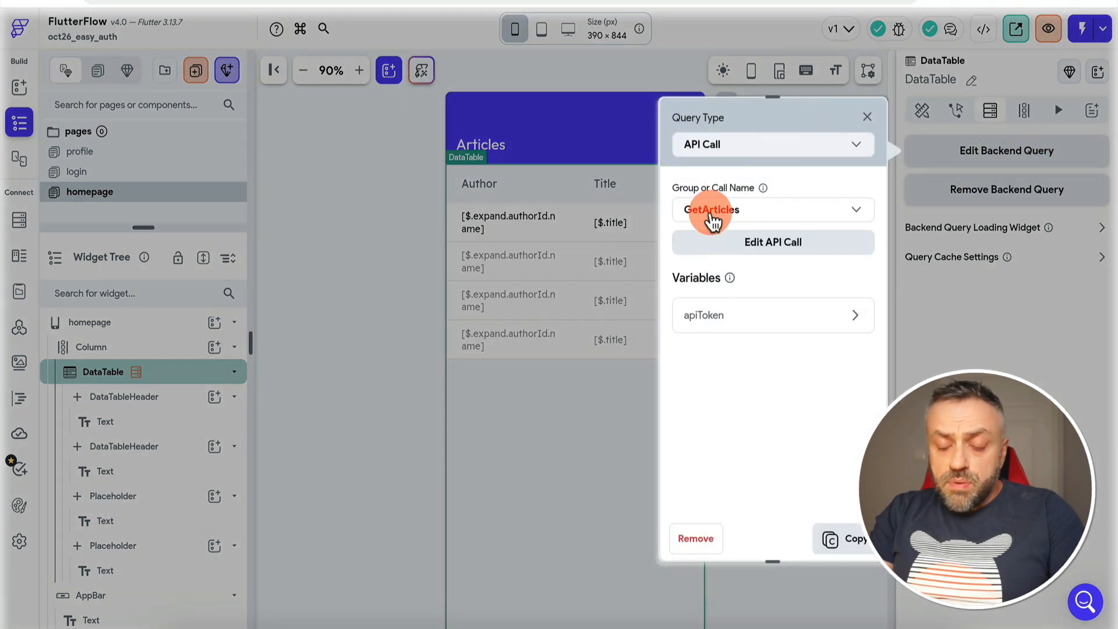
left_click(717, 319)
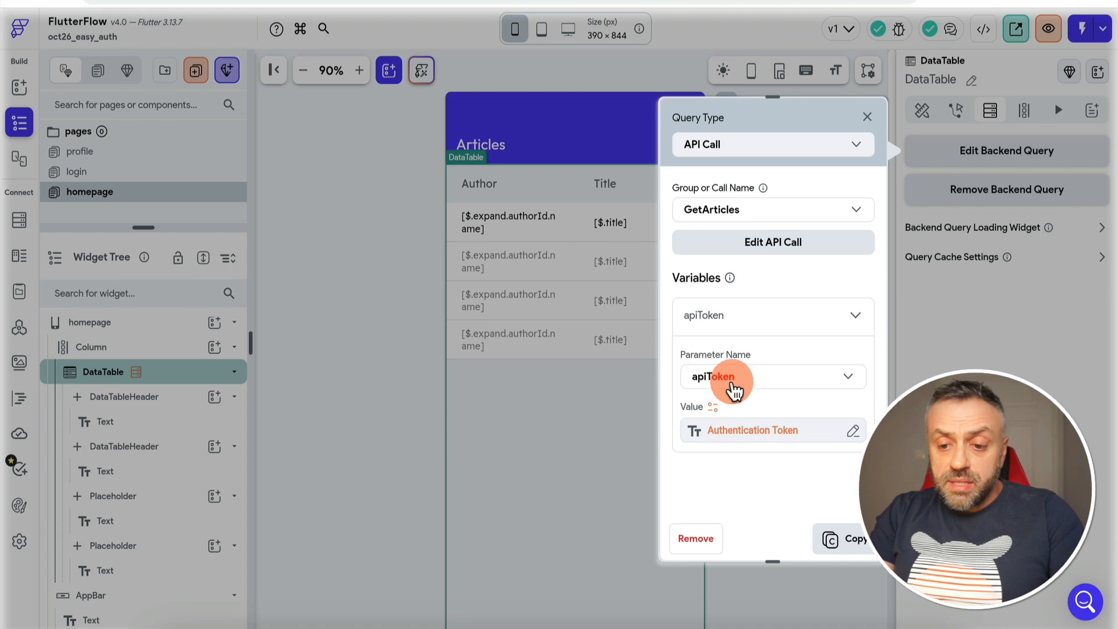
left_click(756, 431)
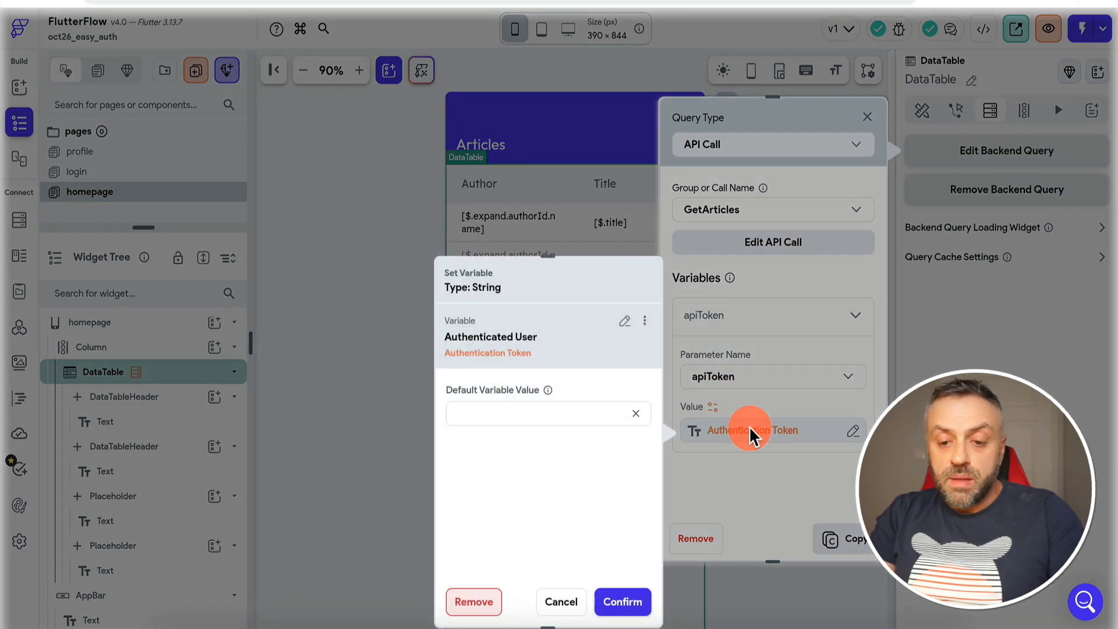
left_click(627, 329)
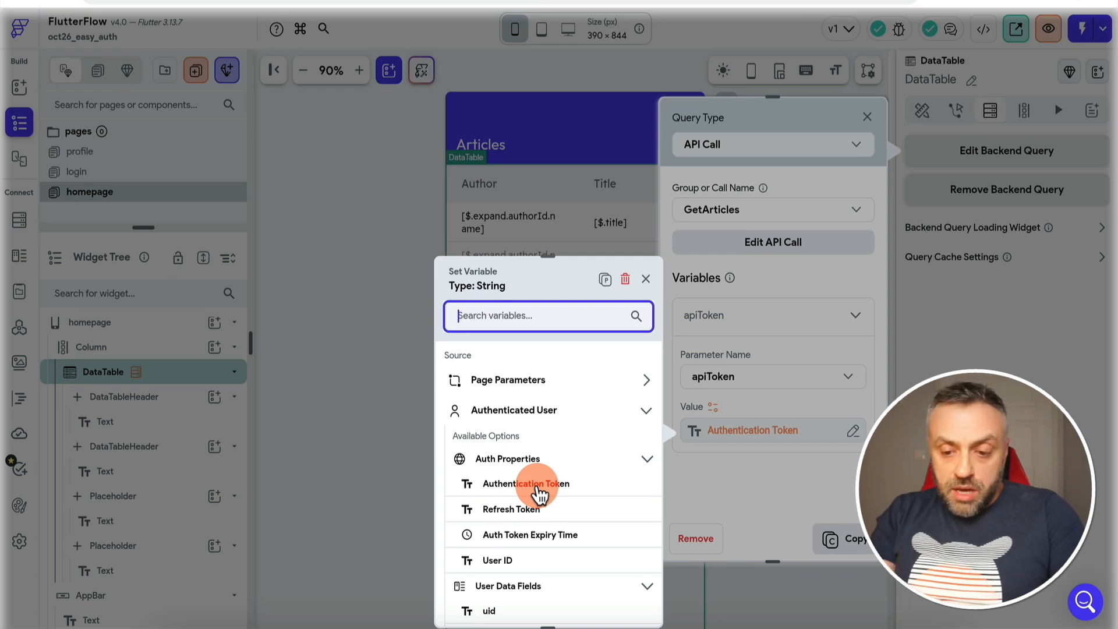
left_click(790, 484)
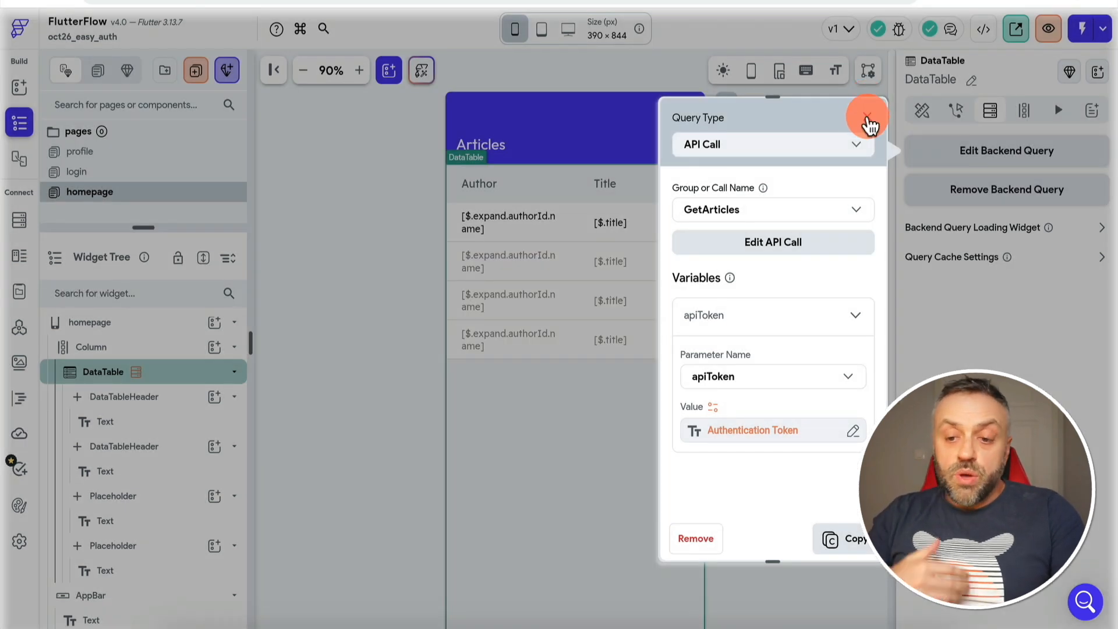
left_click(867, 120)
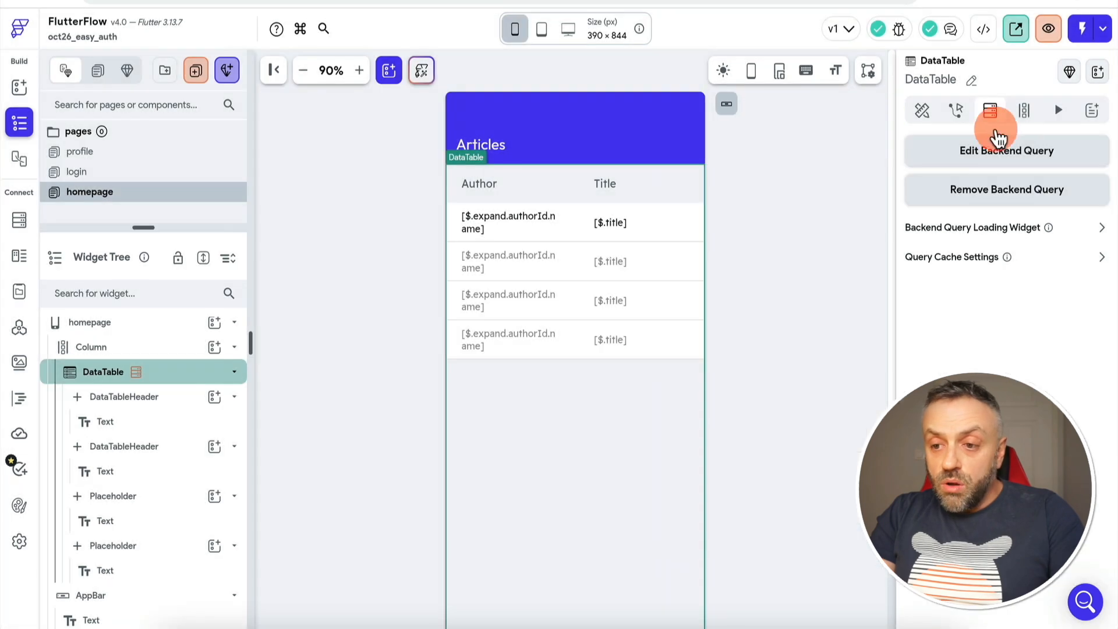
left_click(1025, 111)
left_click(966, 291)
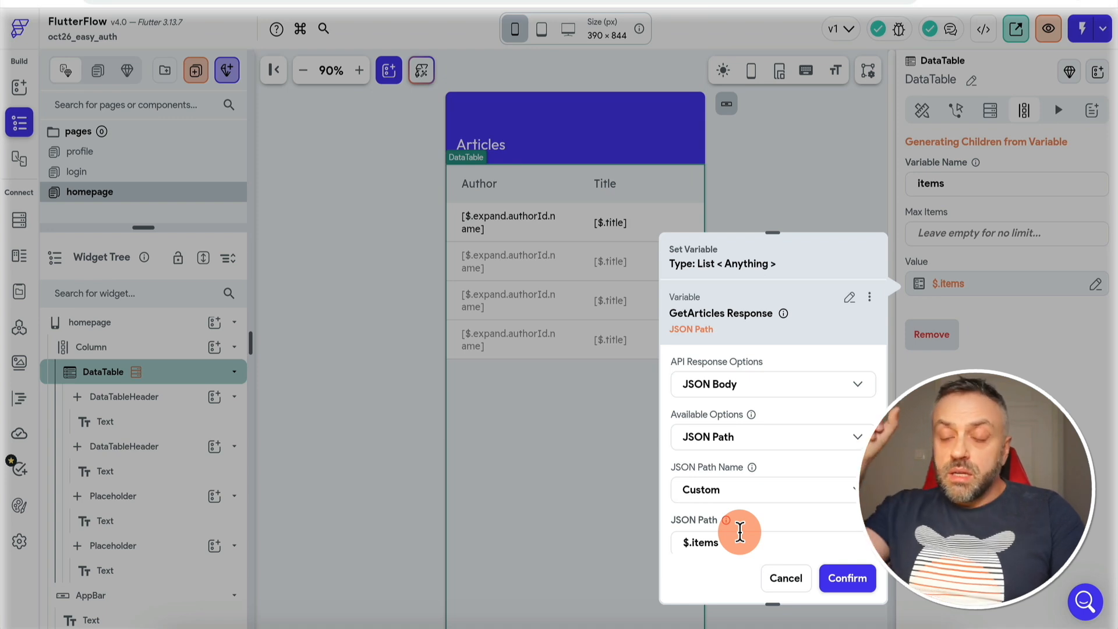
key("Escape")
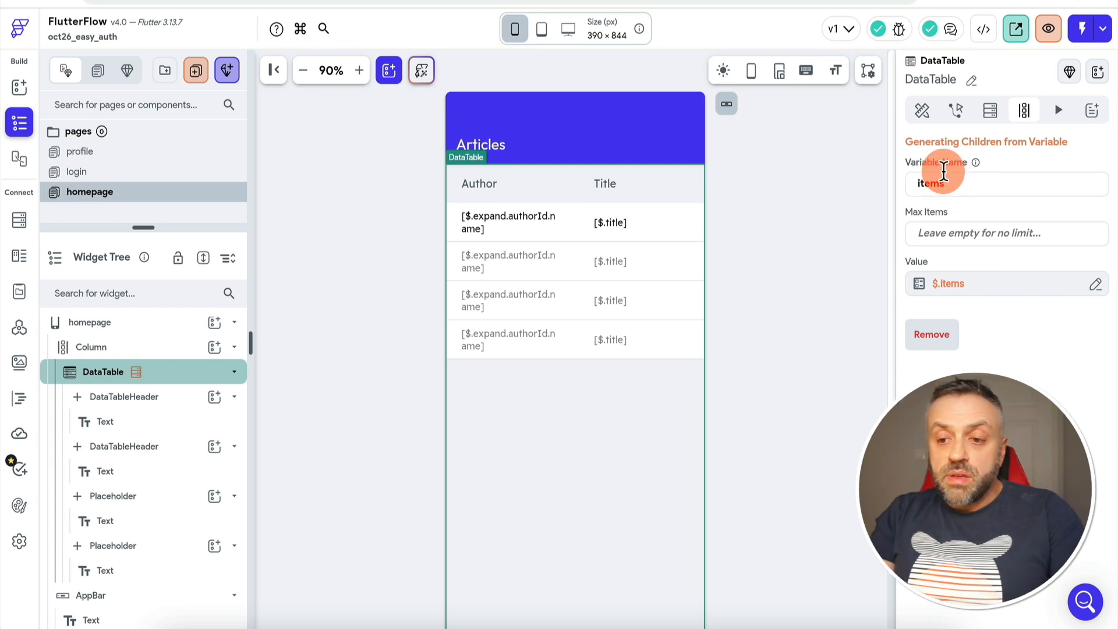
left_click(484, 221)
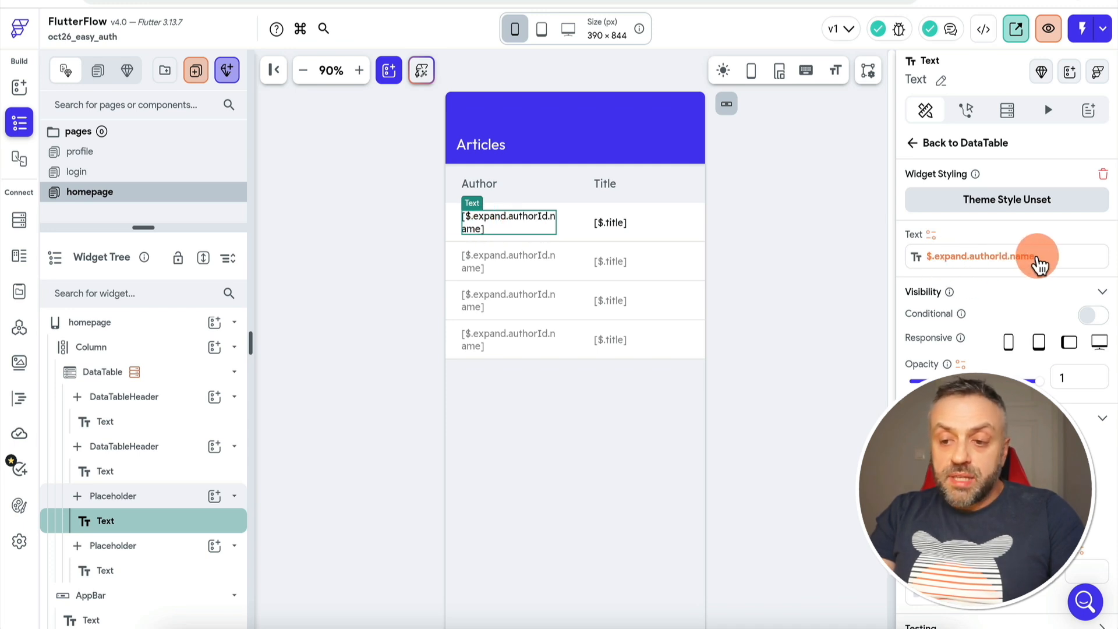
left_click(609, 223)
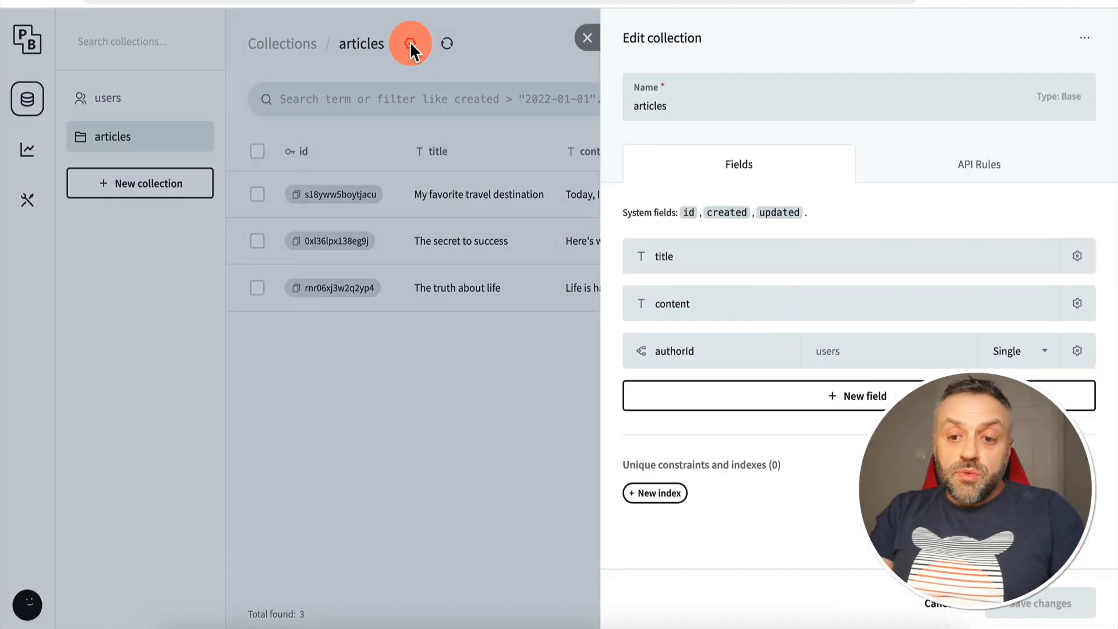
Show the API Rules tab of the articles collection editor
left_click(978, 175)
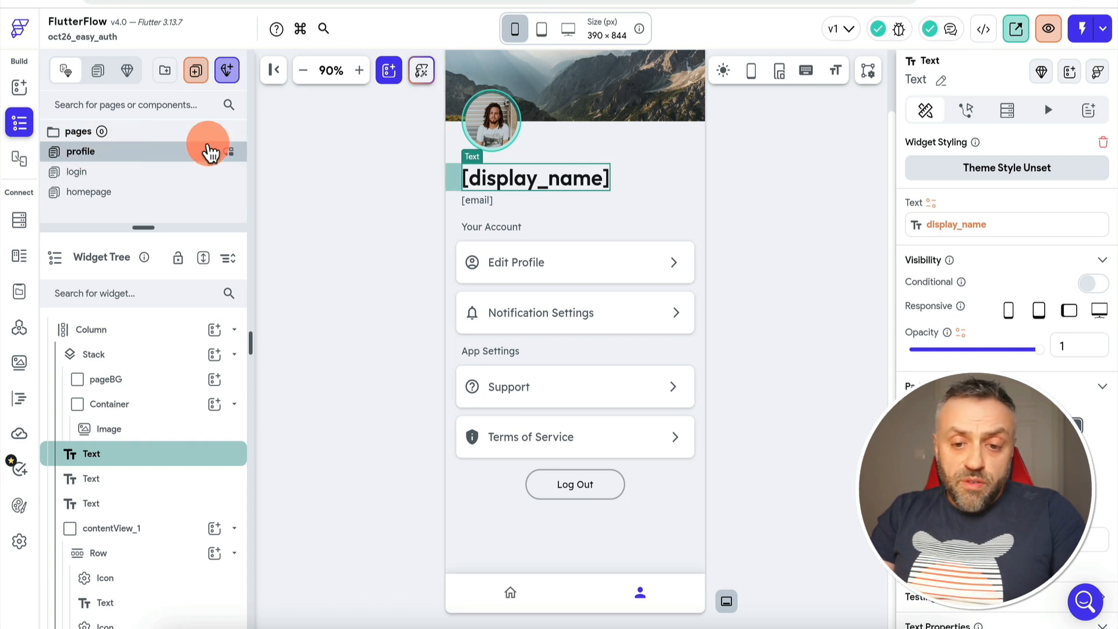
Browse the authenticated user's fields as a value source for the [display_name] text
left_click(490, 182)
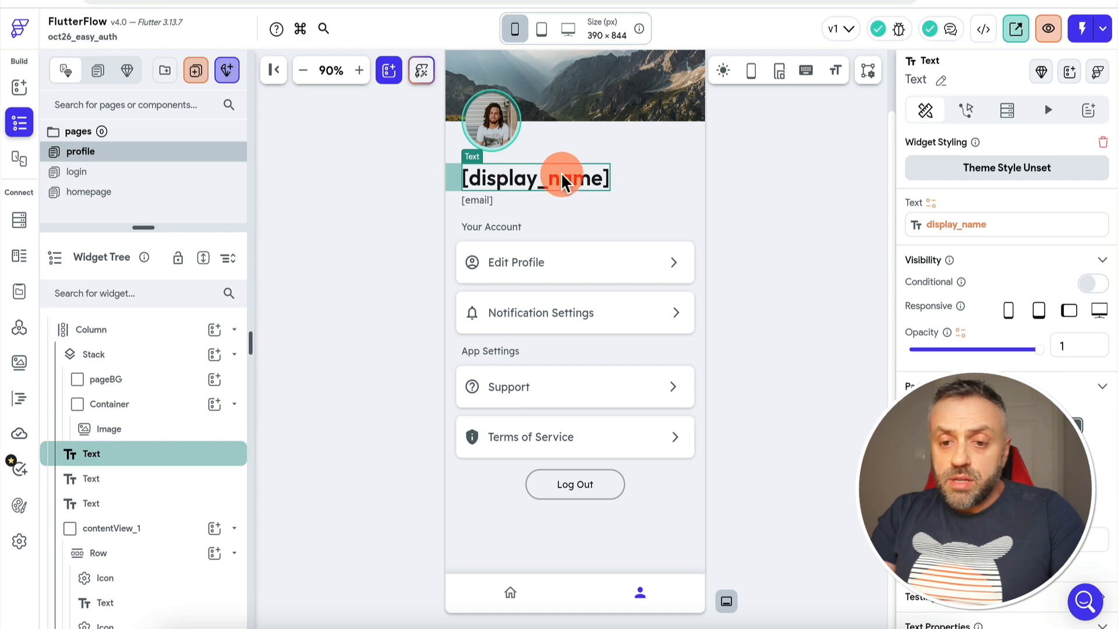
left_click(955, 226)
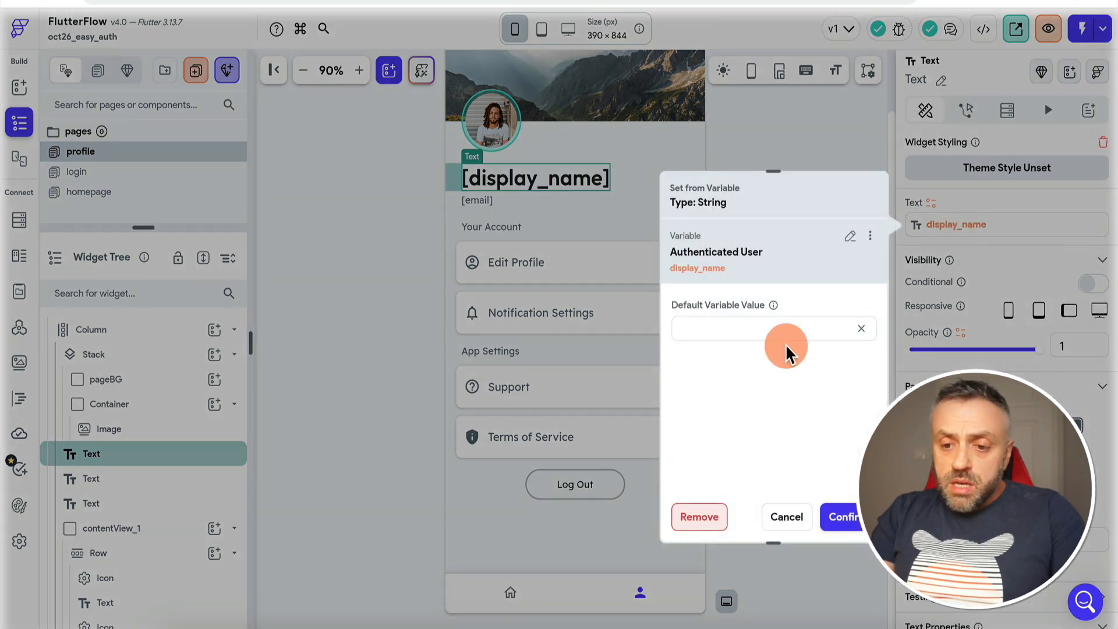
left_click(844, 237)
scroll(741, 379, "down", 3)
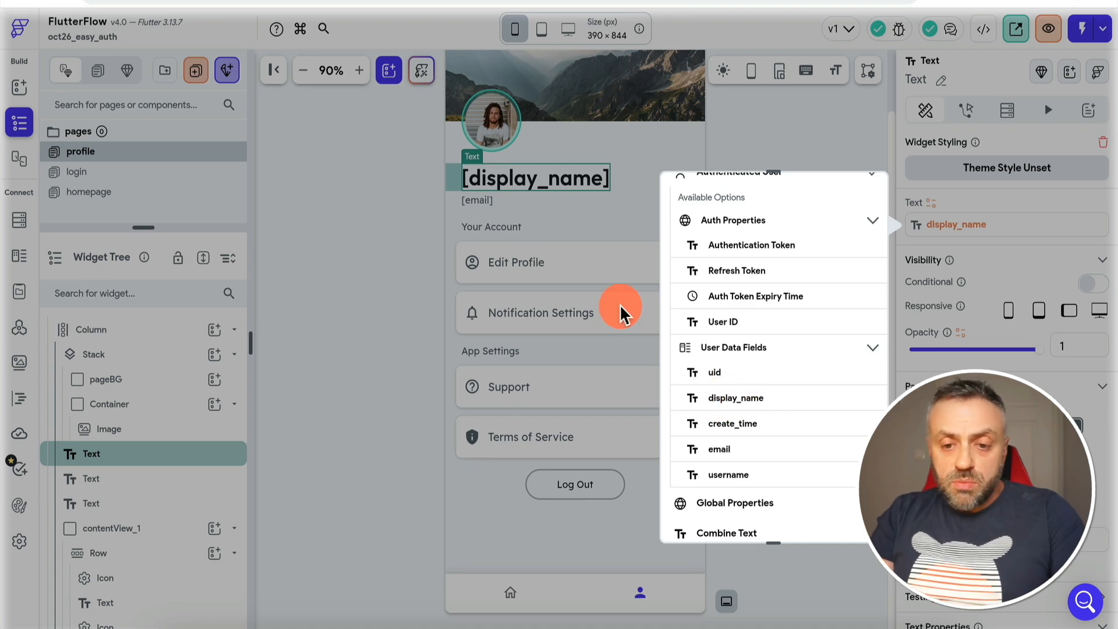
left_click(559, 227)
Bind the profile's [email] text to the authenticated user's email field
left_click(474, 199)
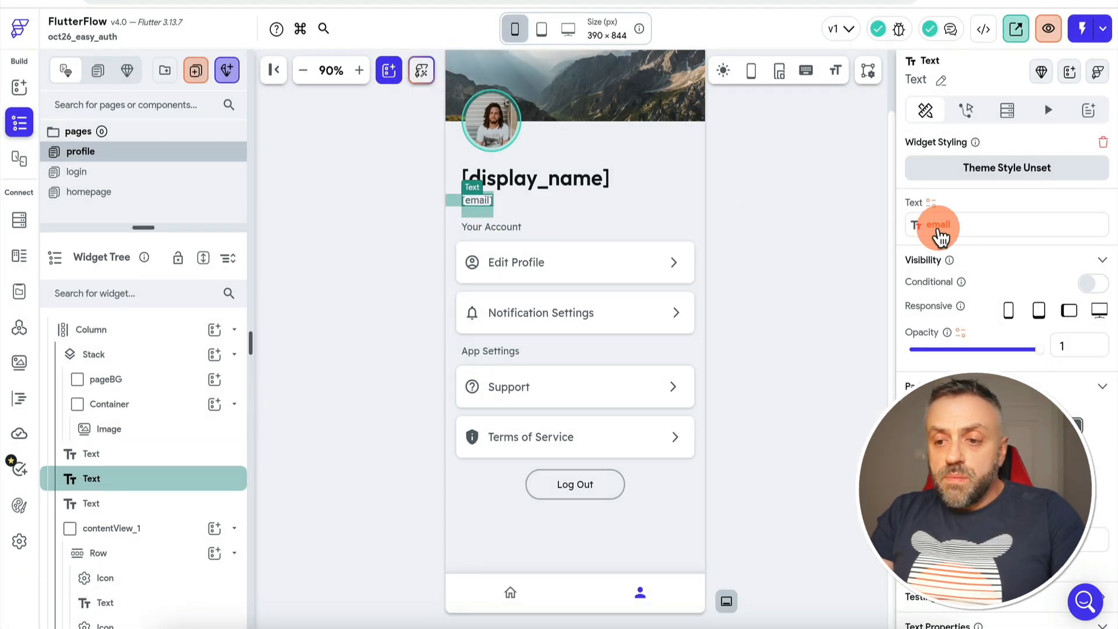
left_click(938, 228)
left_click(850, 236)
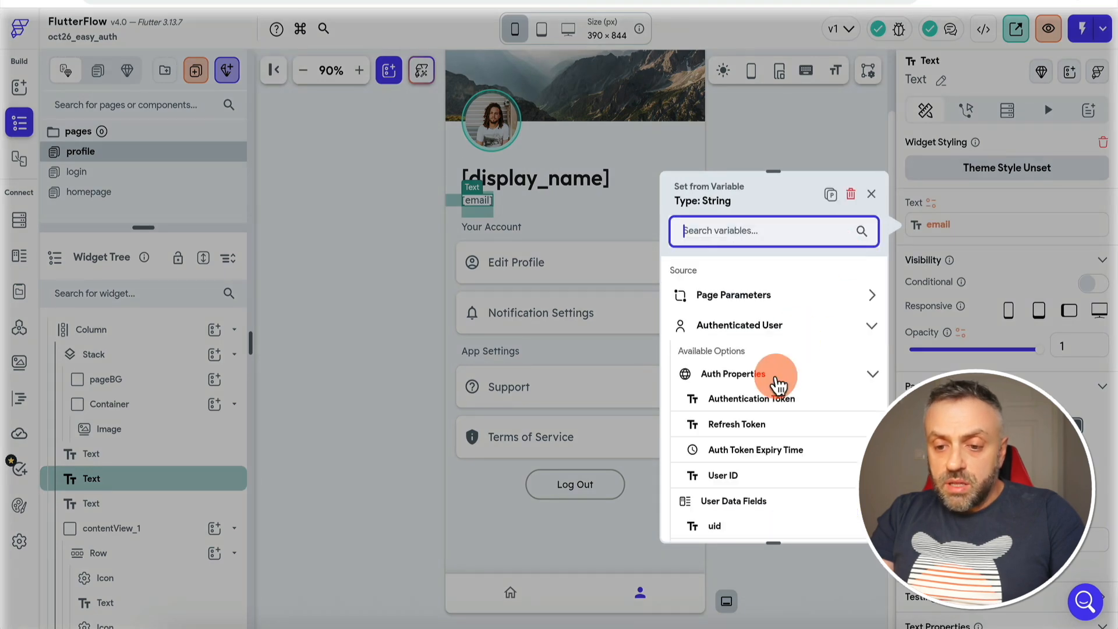
scroll(776, 382, "down", 2)
scroll(776, 382, "down", 1)
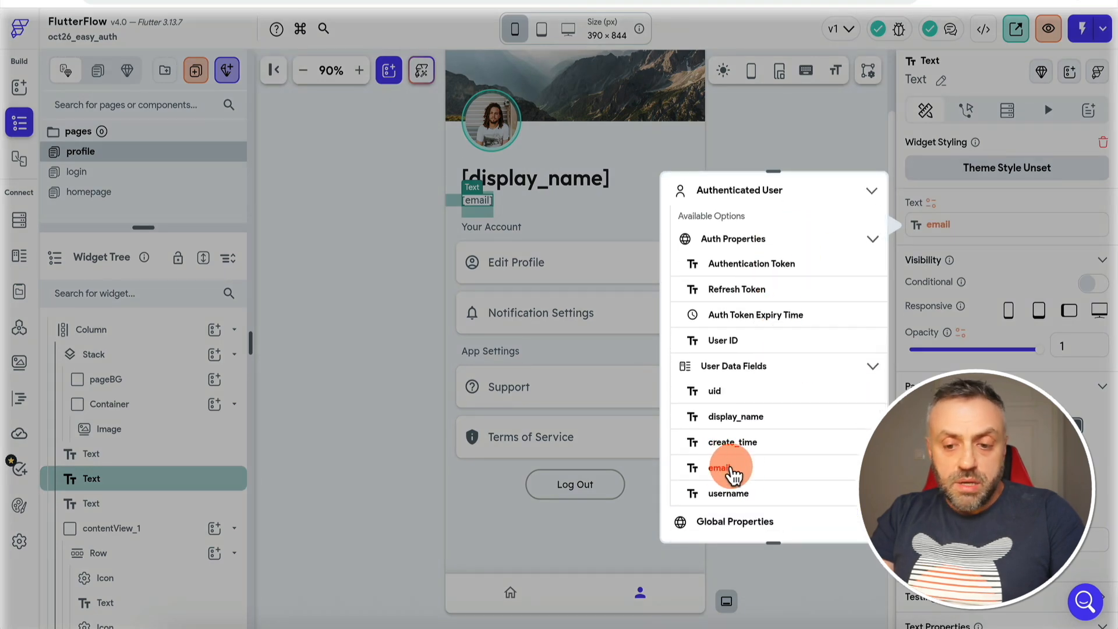
left_click(822, 568)
left_click(581, 495)
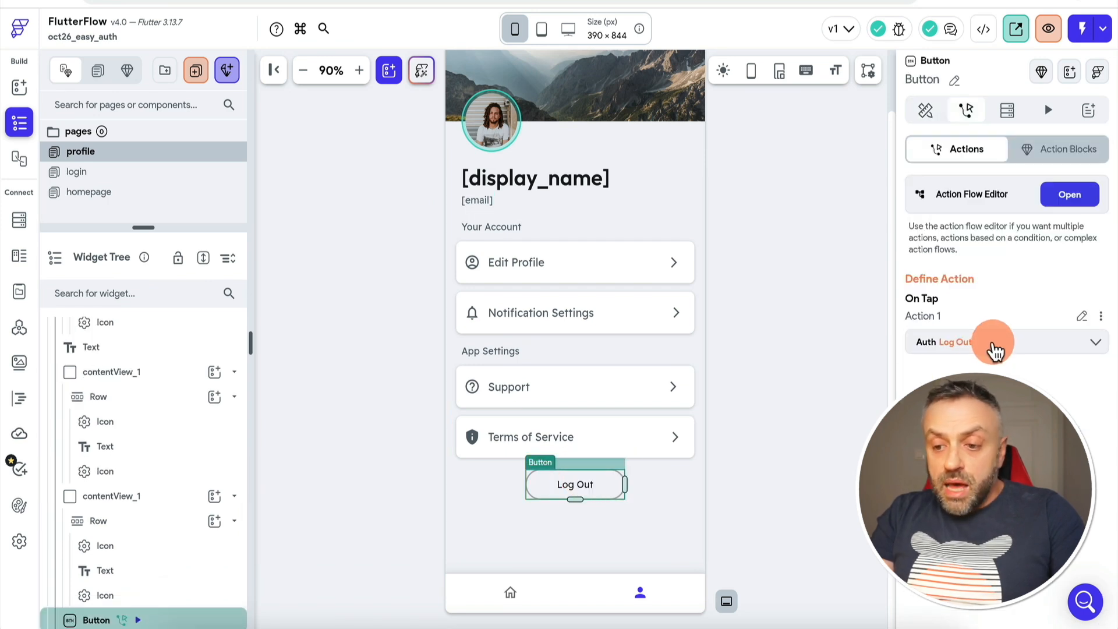
left_click(996, 344)
left_click(988, 396)
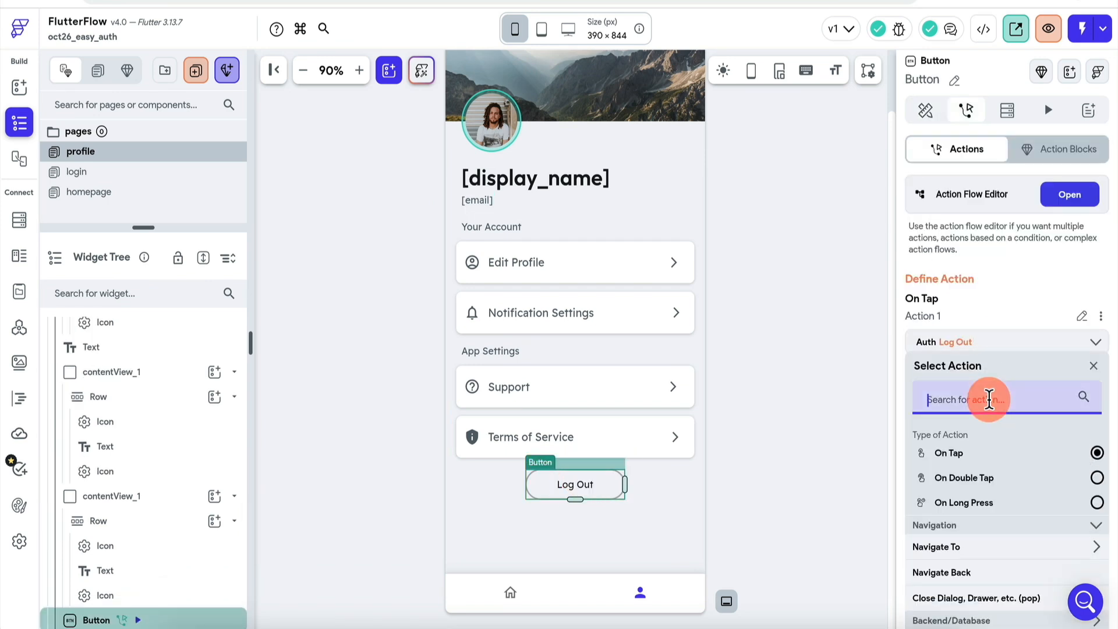
type("custo")
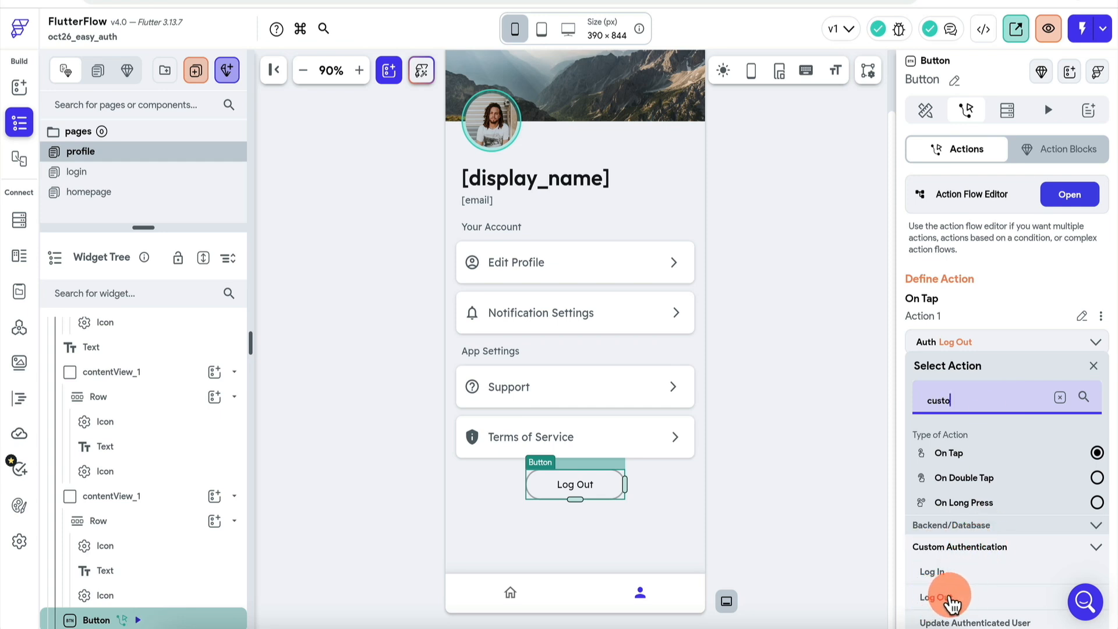
left_click(805, 387)
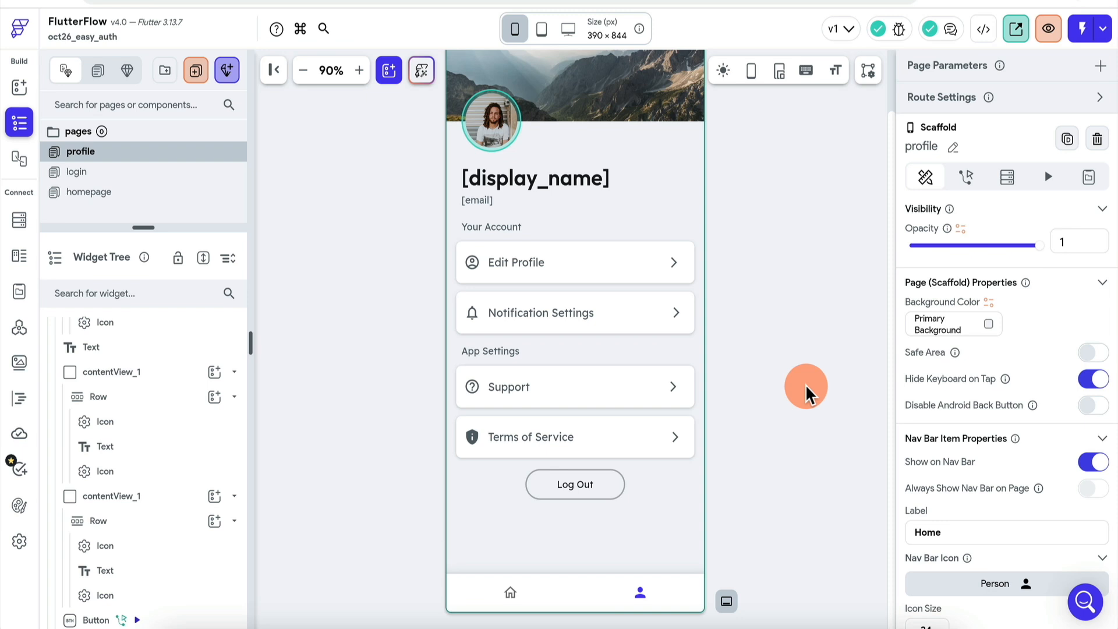